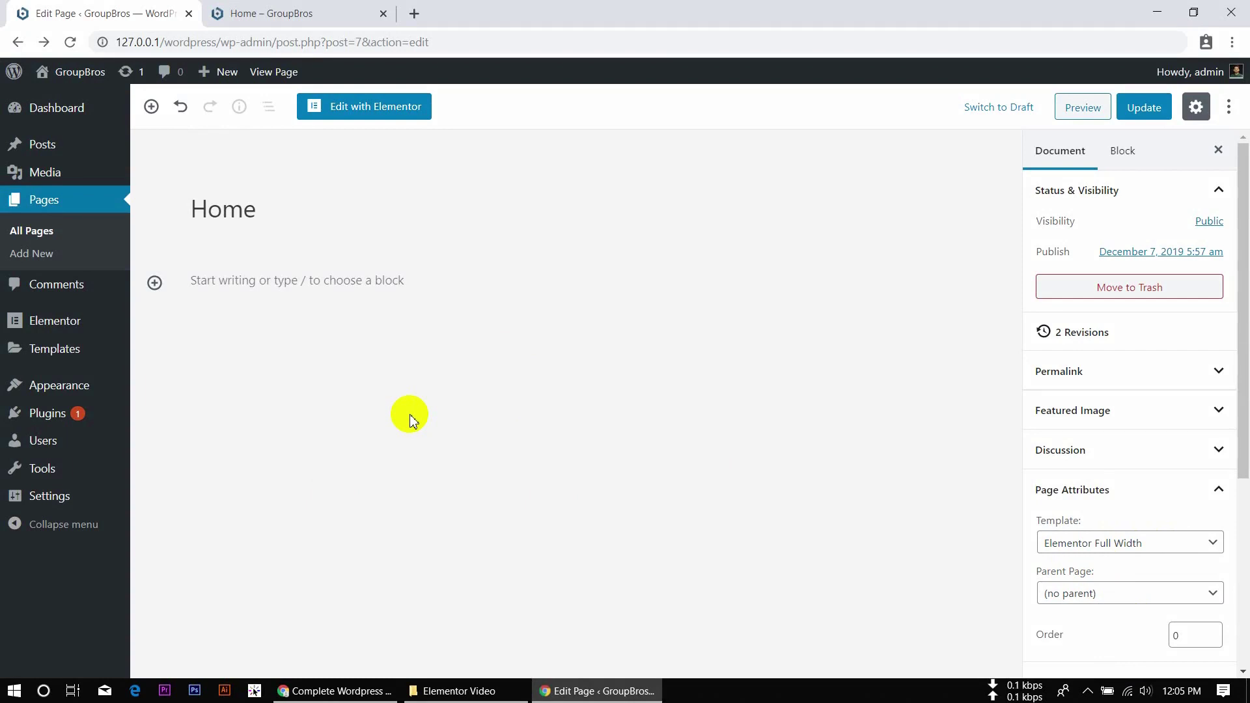
# Open the Home page from the Pages list in the WordPress block editor
pyautogui.click(65, 268)
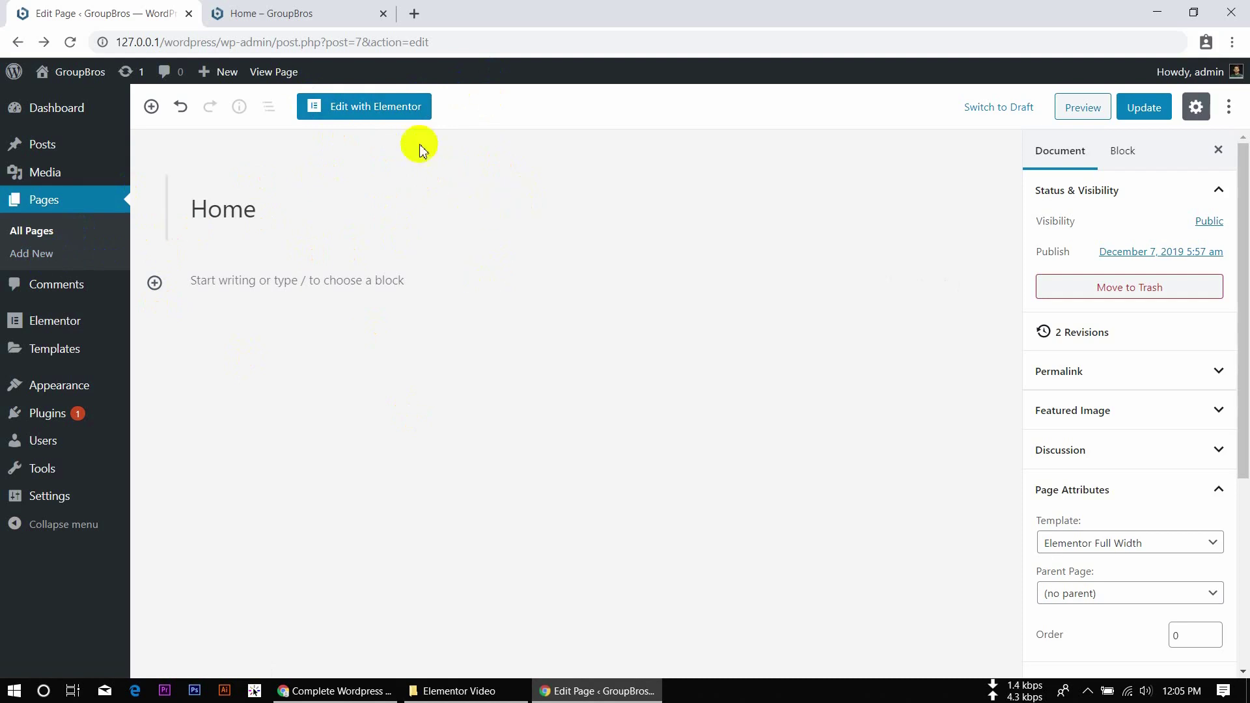
# Launch Edit with Elementor for the Home page and browse the Elements widget panel
pyautogui.click(387, 107)
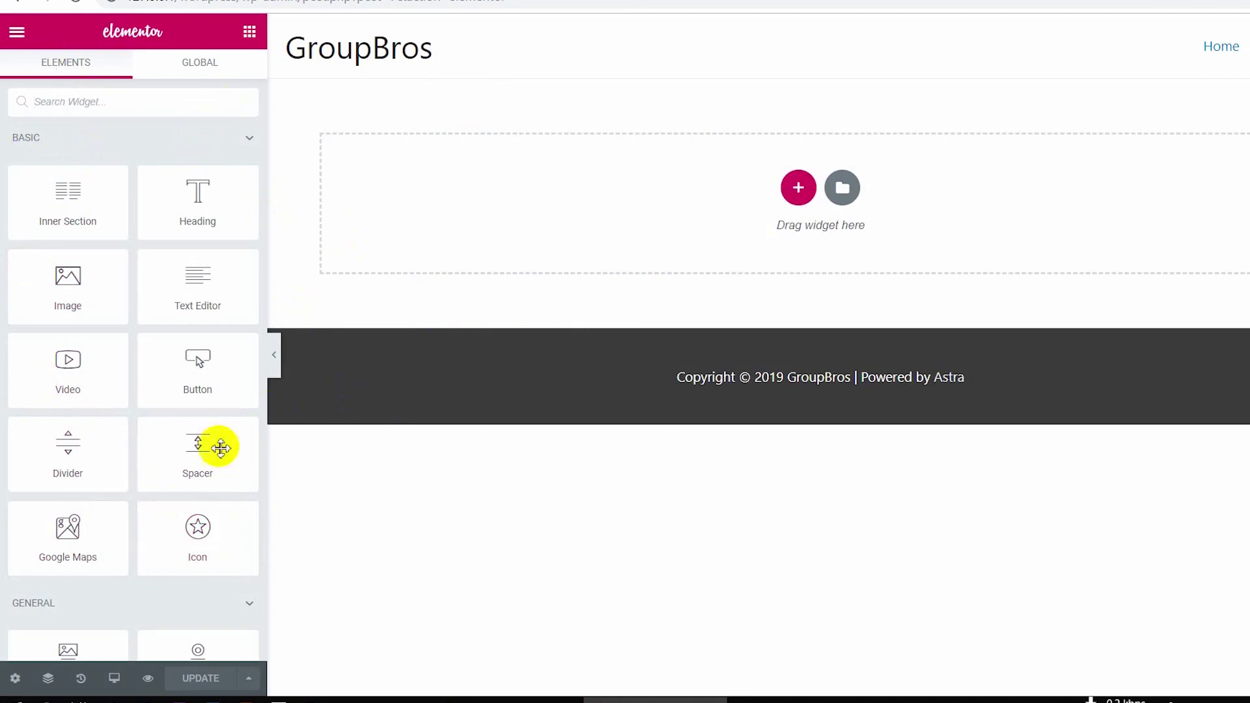
pyautogui.scroll(-5, 63, 290)
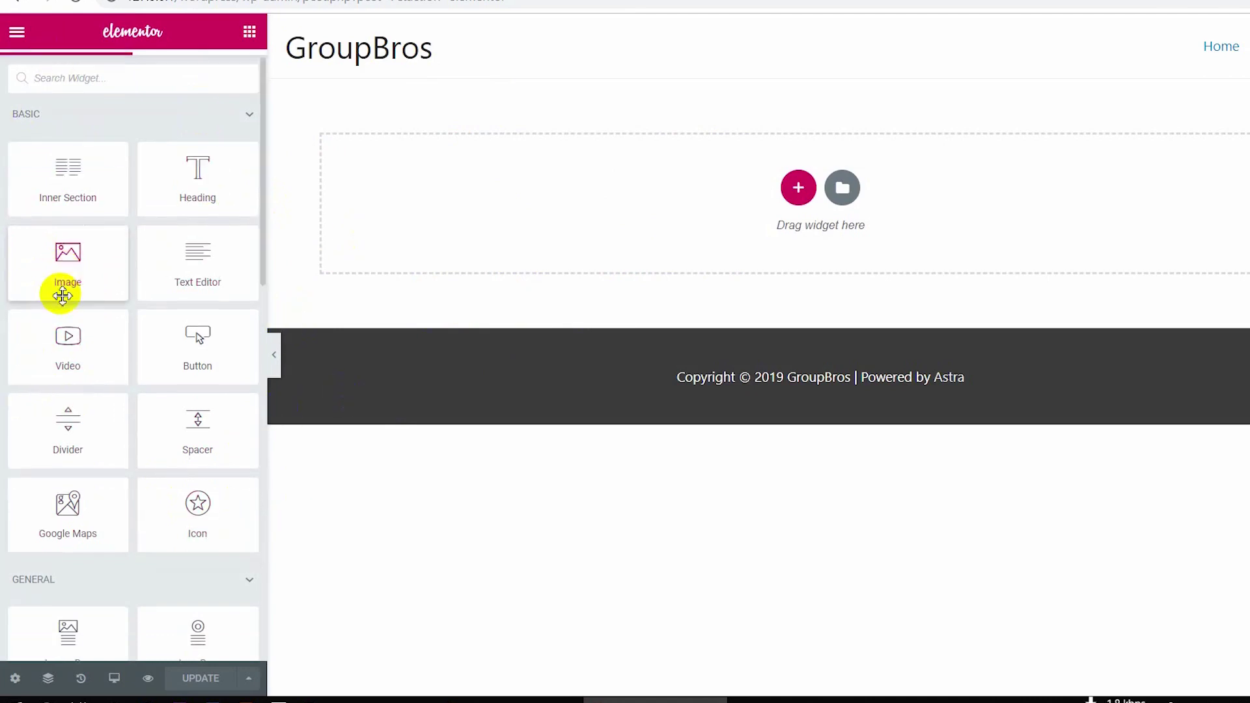
pyautogui.scroll(-10, 62, 296)
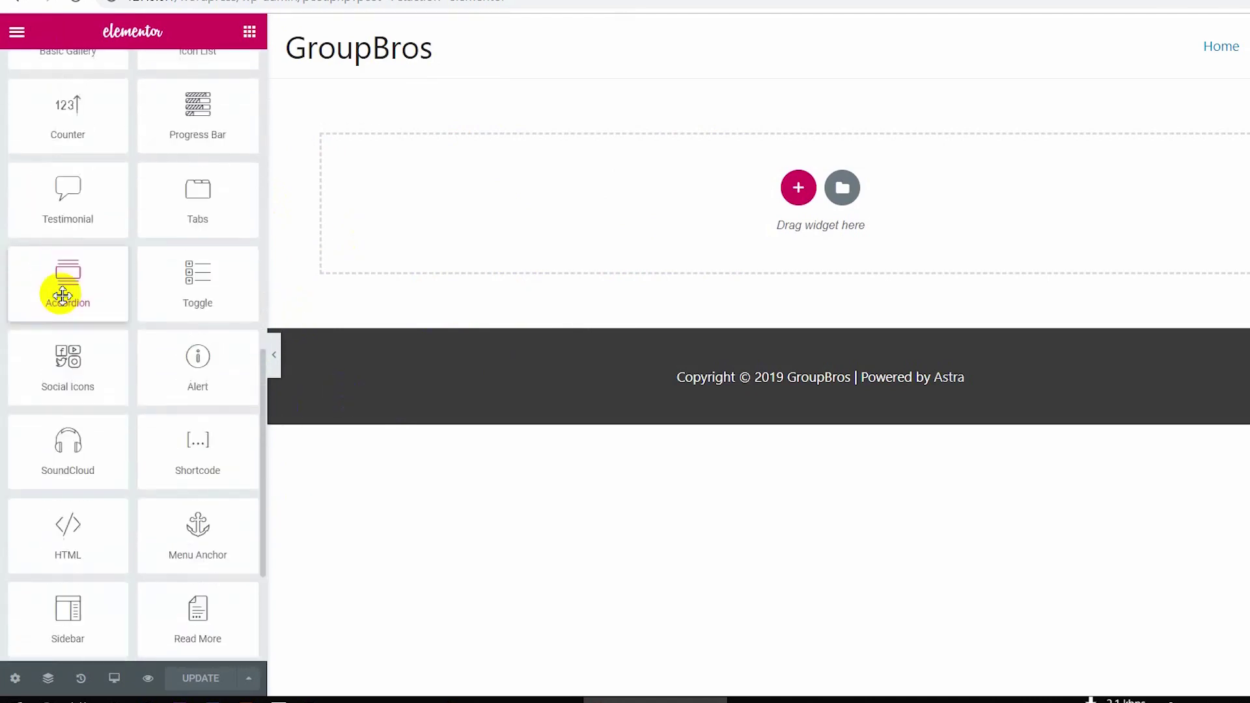
pyautogui.scroll(-1, 63, 295)
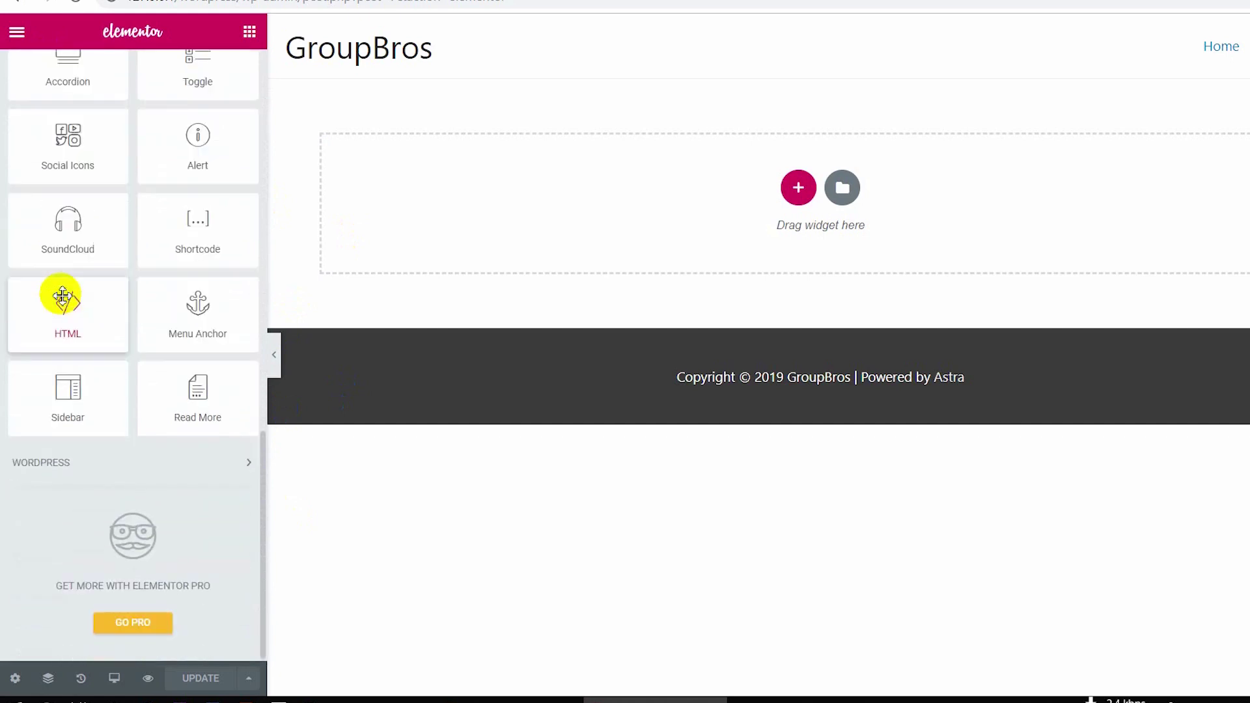
pyautogui.scroll(16, 63, 295)
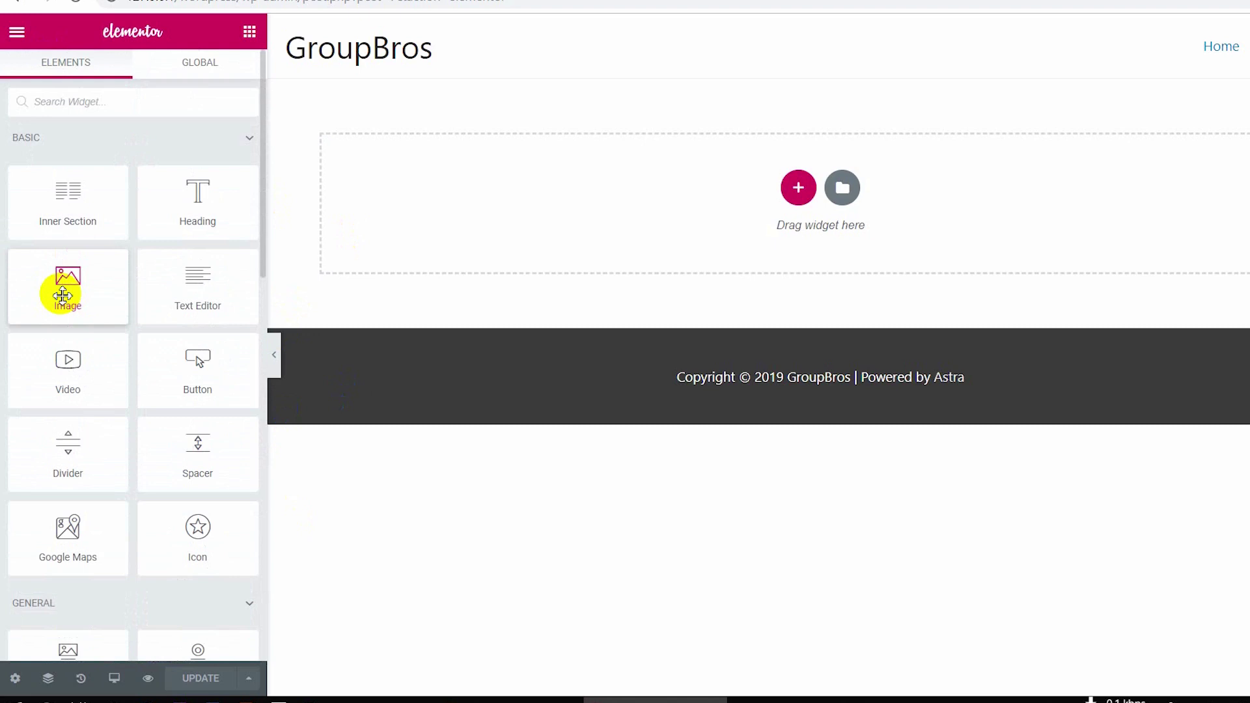
# Show the Color Picker settings and look through its More Palettes presets
pyautogui.click(18, 32)
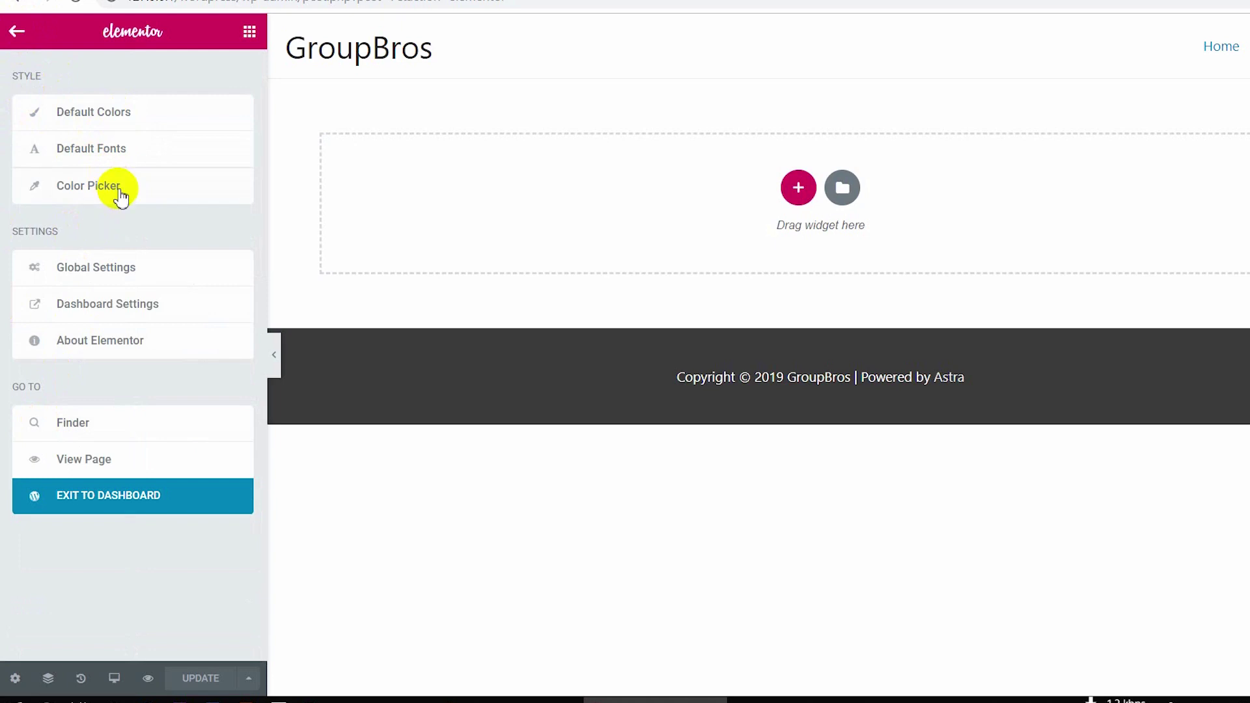
pyautogui.click(120, 194)
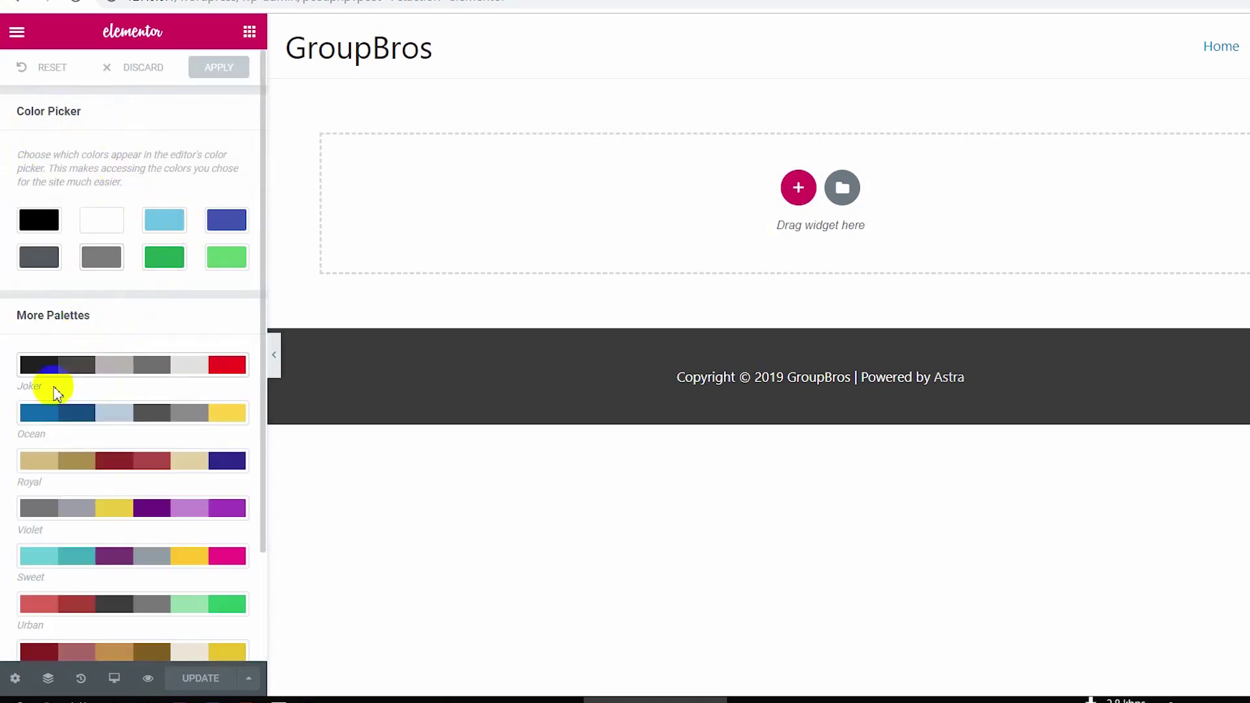
pyautogui.scroll(-2, 158, 391)
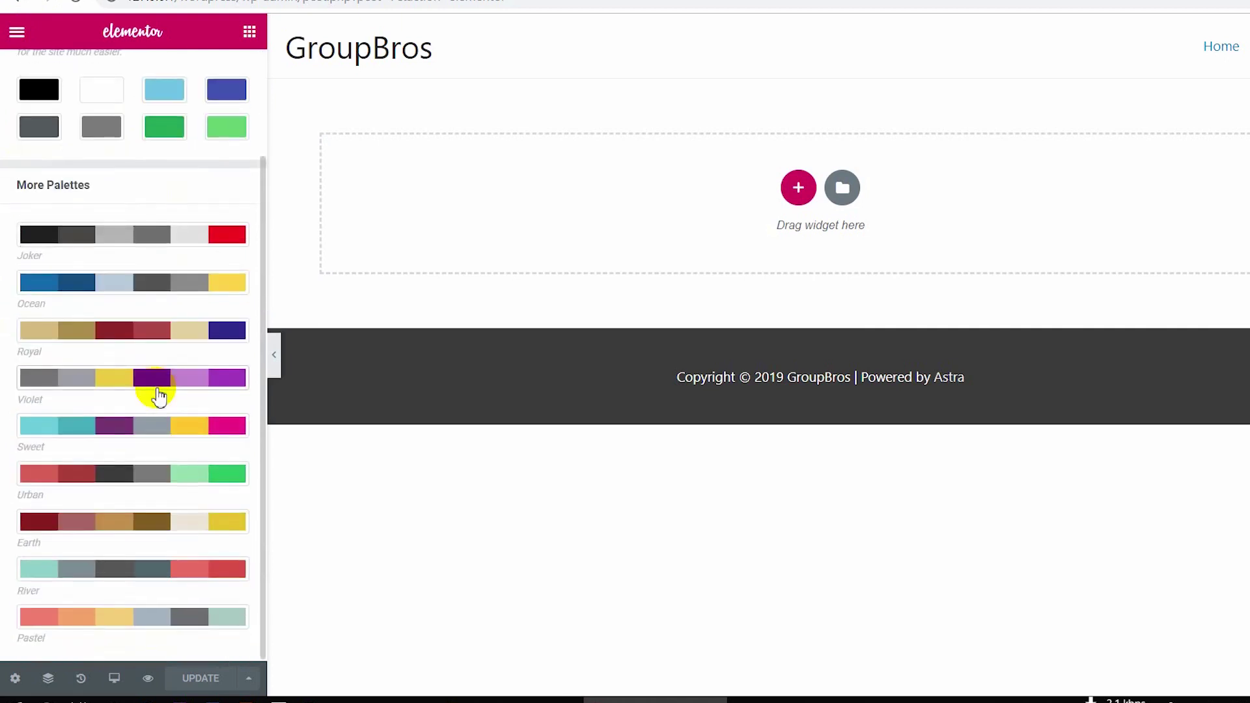
pyautogui.scroll(2, 158, 396)
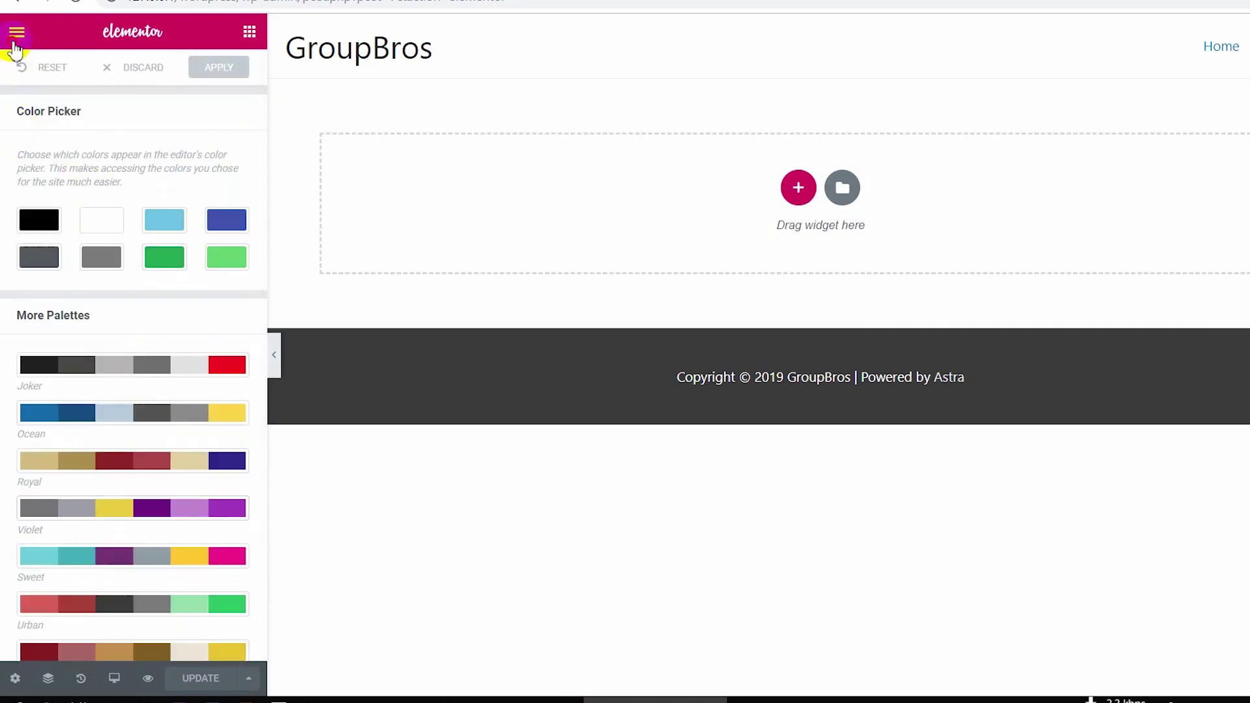
pyautogui.click(15, 44)
# Expand each Default Fonts entry: Roboto 600, Roboto Slab 400, Roboto 400 body, Roboto 500 accent
pyautogui.click(116, 150)
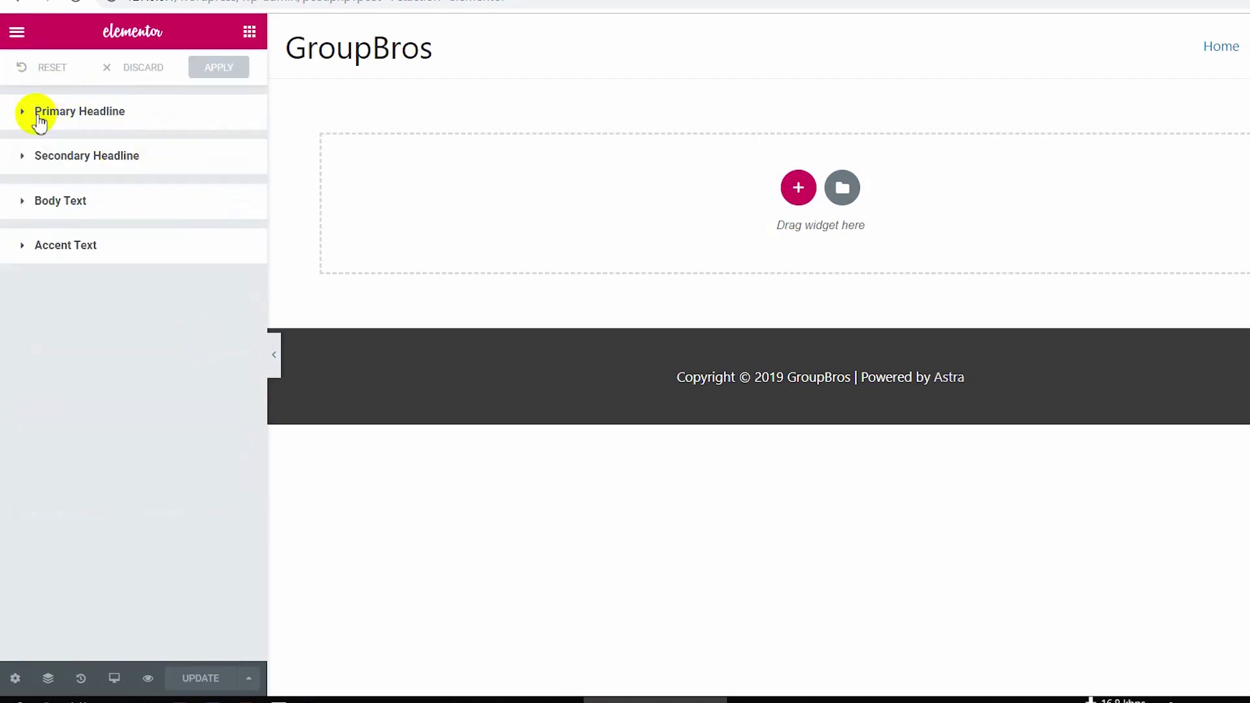
pyautogui.click(39, 117)
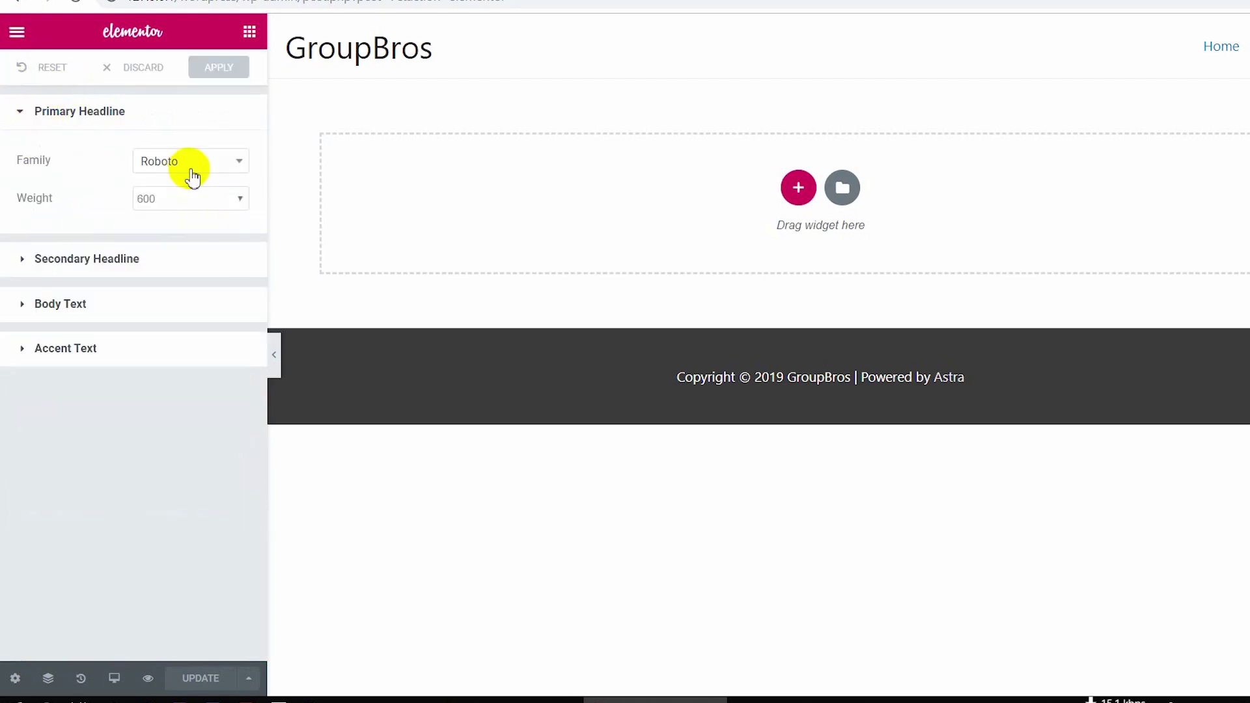
pyautogui.click(25, 262)
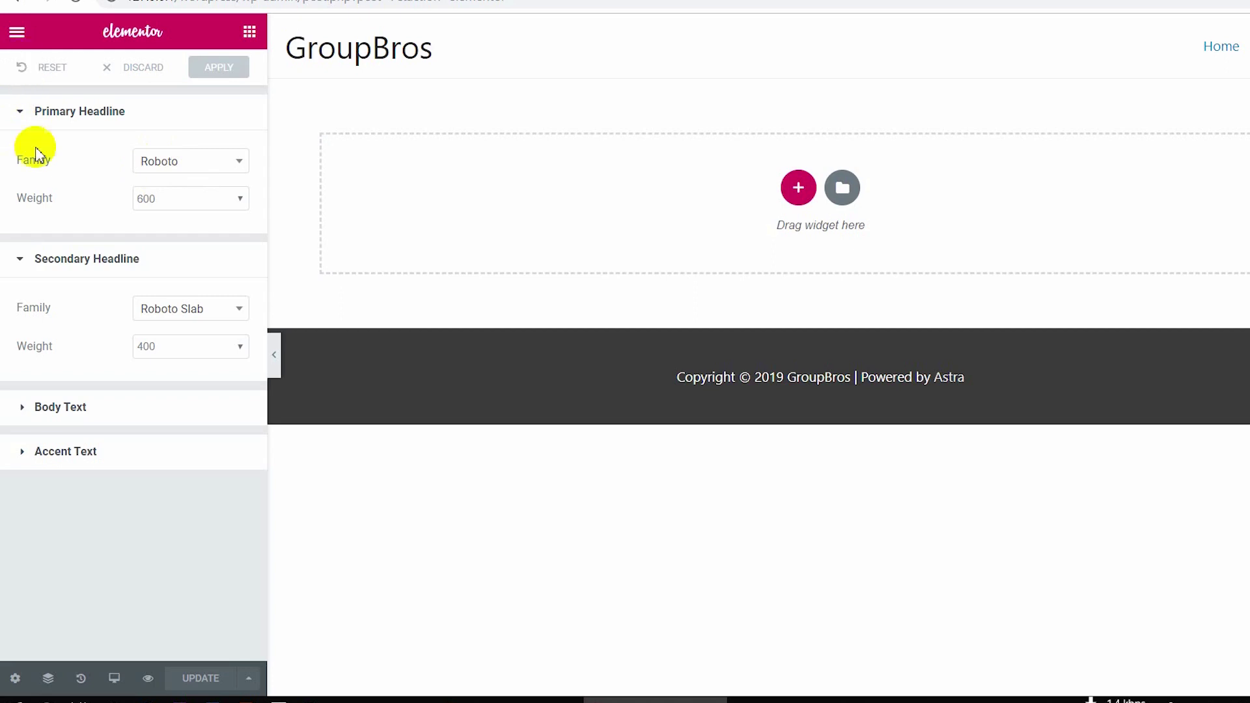
pyautogui.click(96, 404)
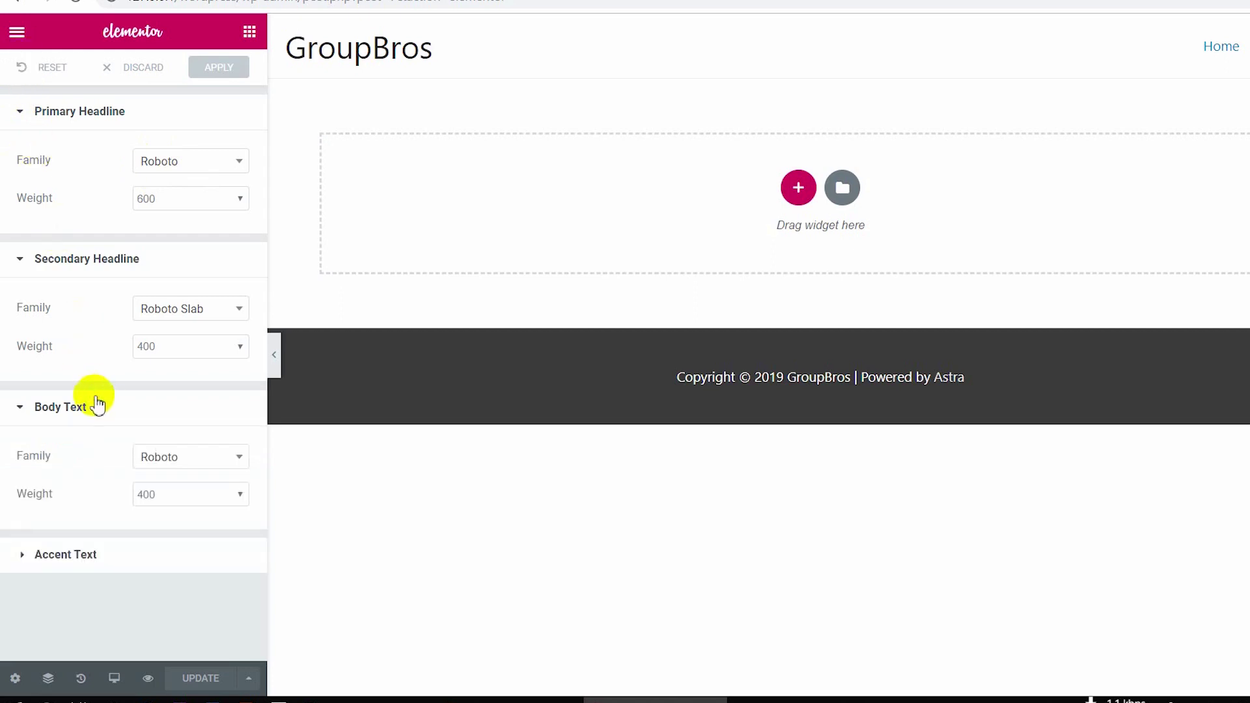
pyautogui.click(52, 561)
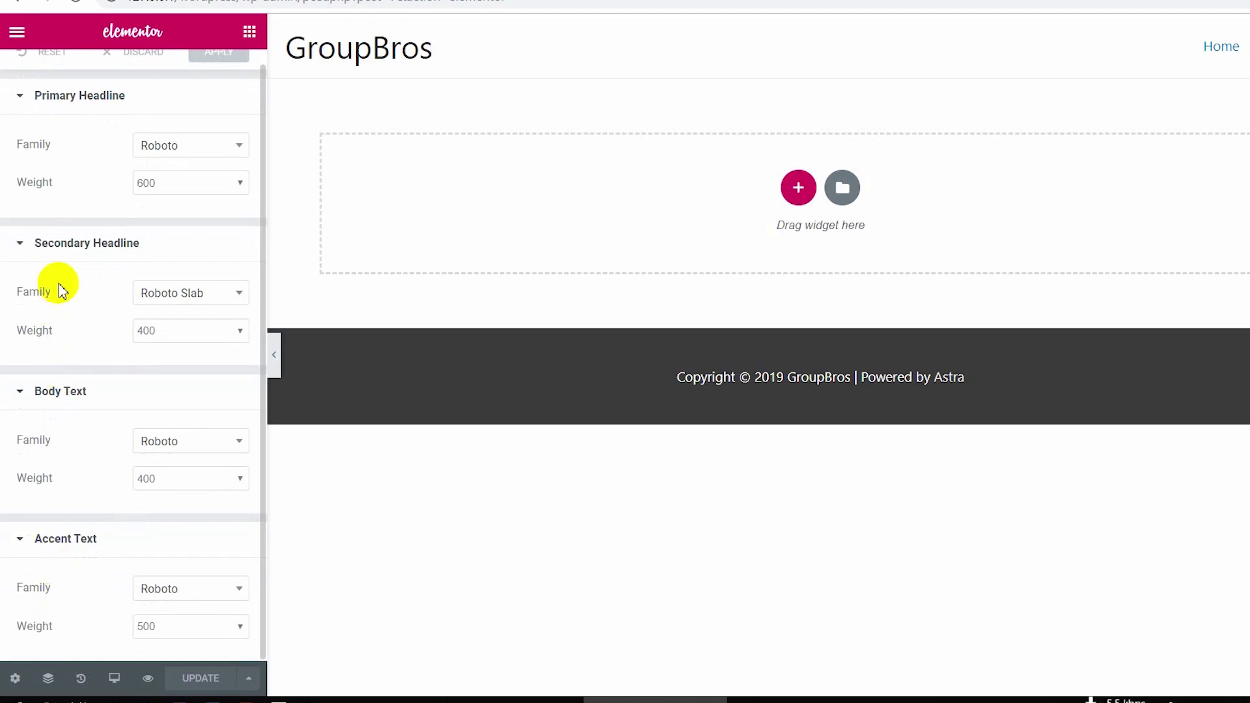
pyautogui.scroll(1, 60, 289)
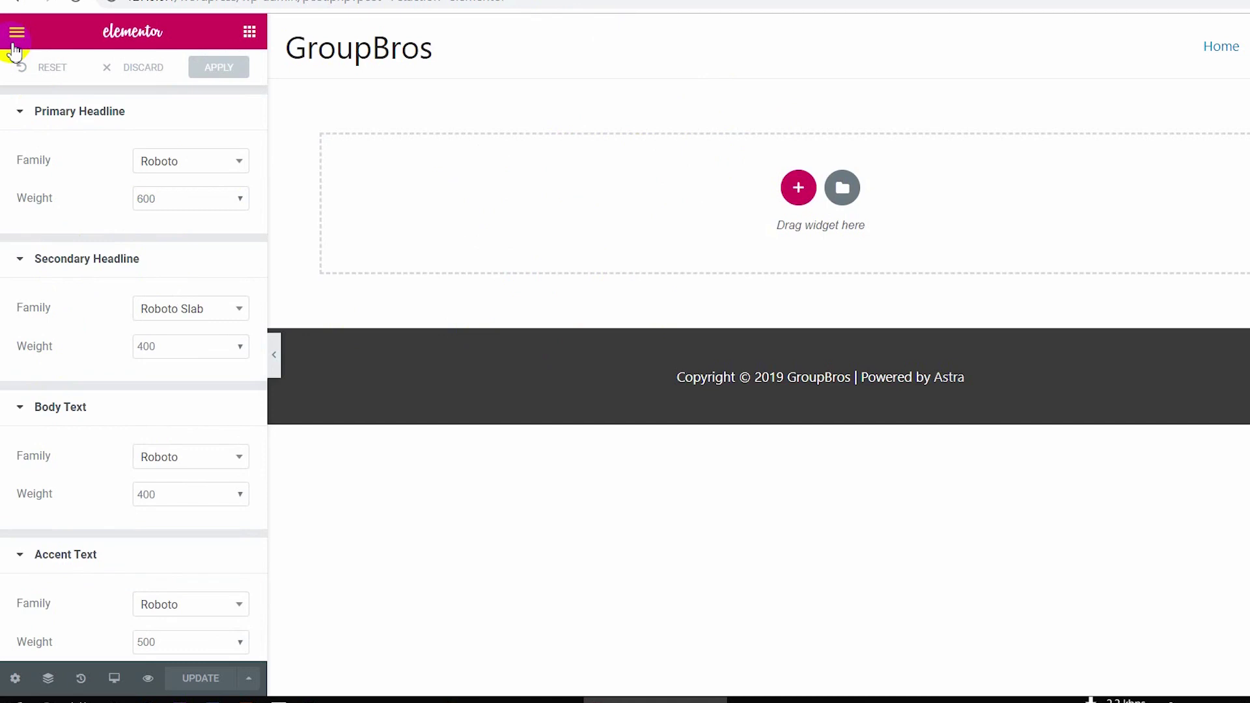
# Show Default Colors: light-blue primary, dark-grey secondary, grey text and green accent
pyautogui.click(15, 36)
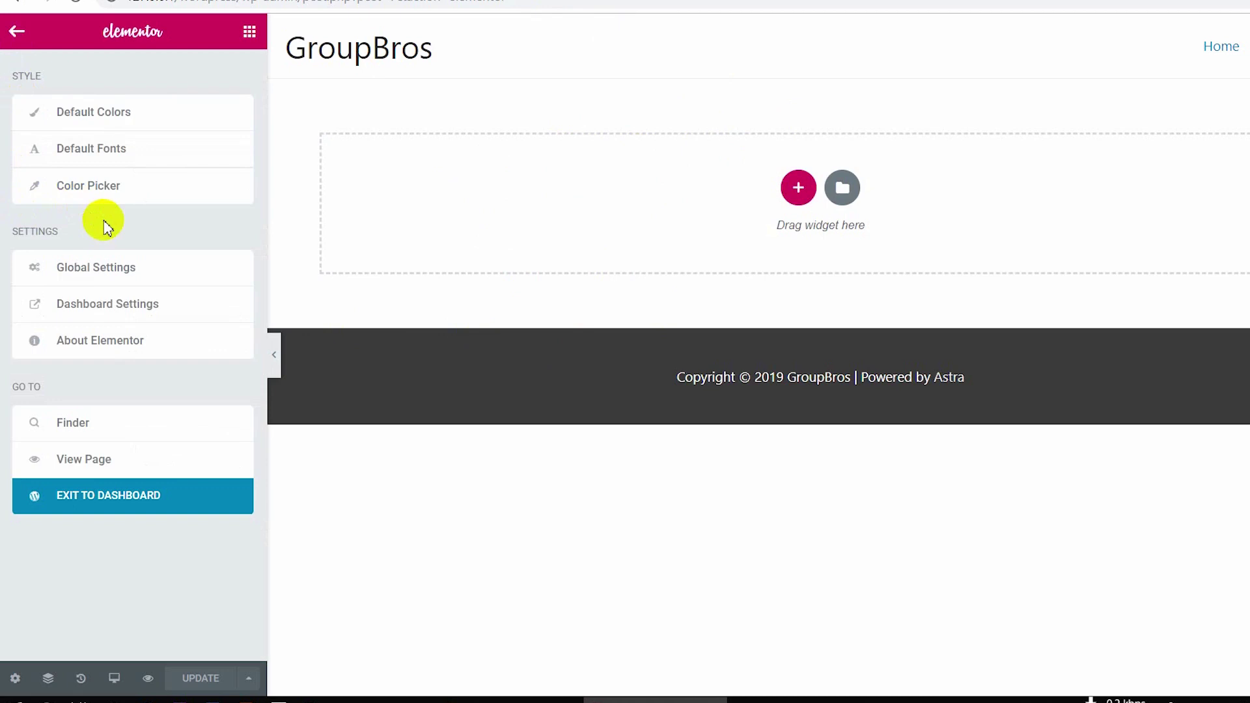
pyautogui.click(92, 119)
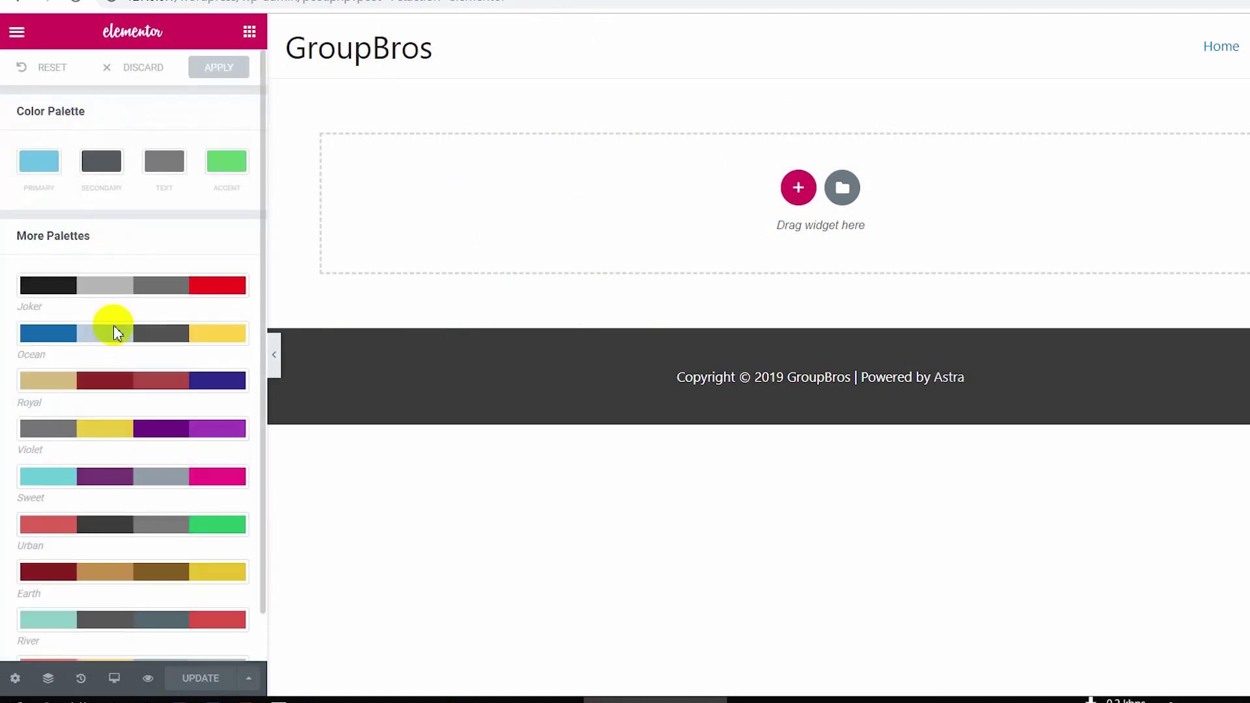
pyautogui.scroll(-1, 137, 482)
pyautogui.scroll(1, 137, 482)
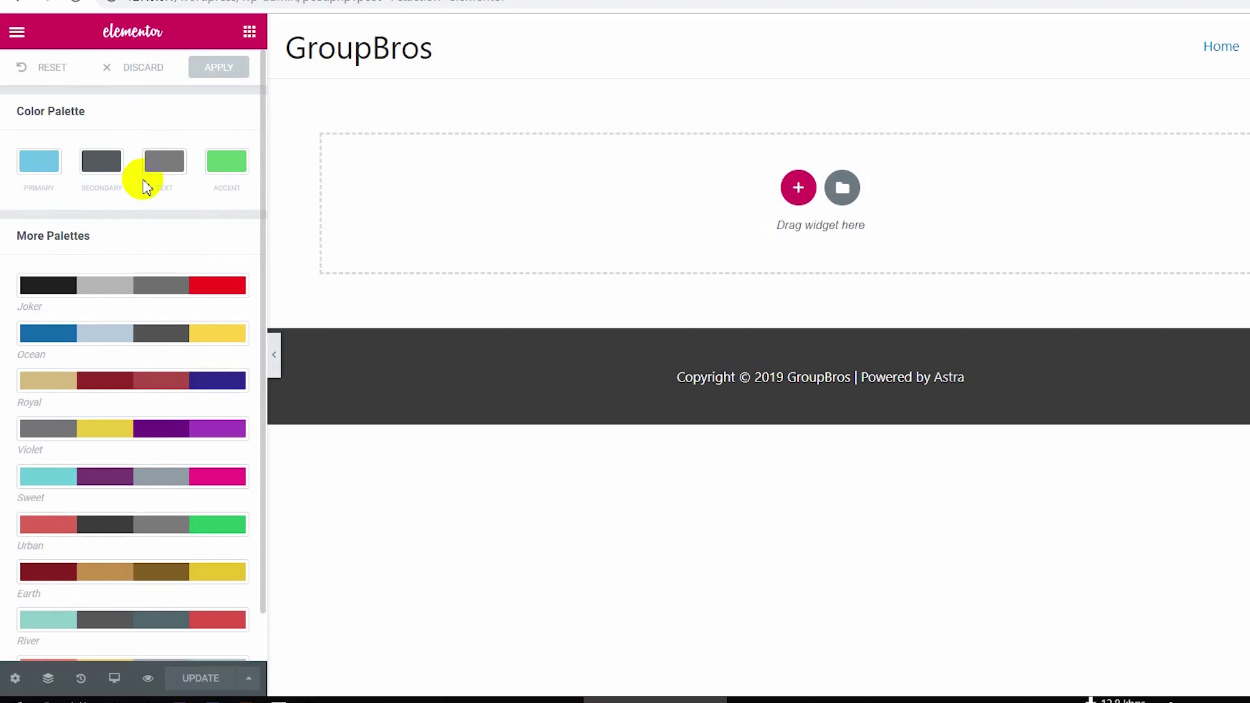
# Check Global Settings (Sans-serif generic fonts, 20 px widget spacing) and go back to the main menu
pyautogui.click(15, 34)
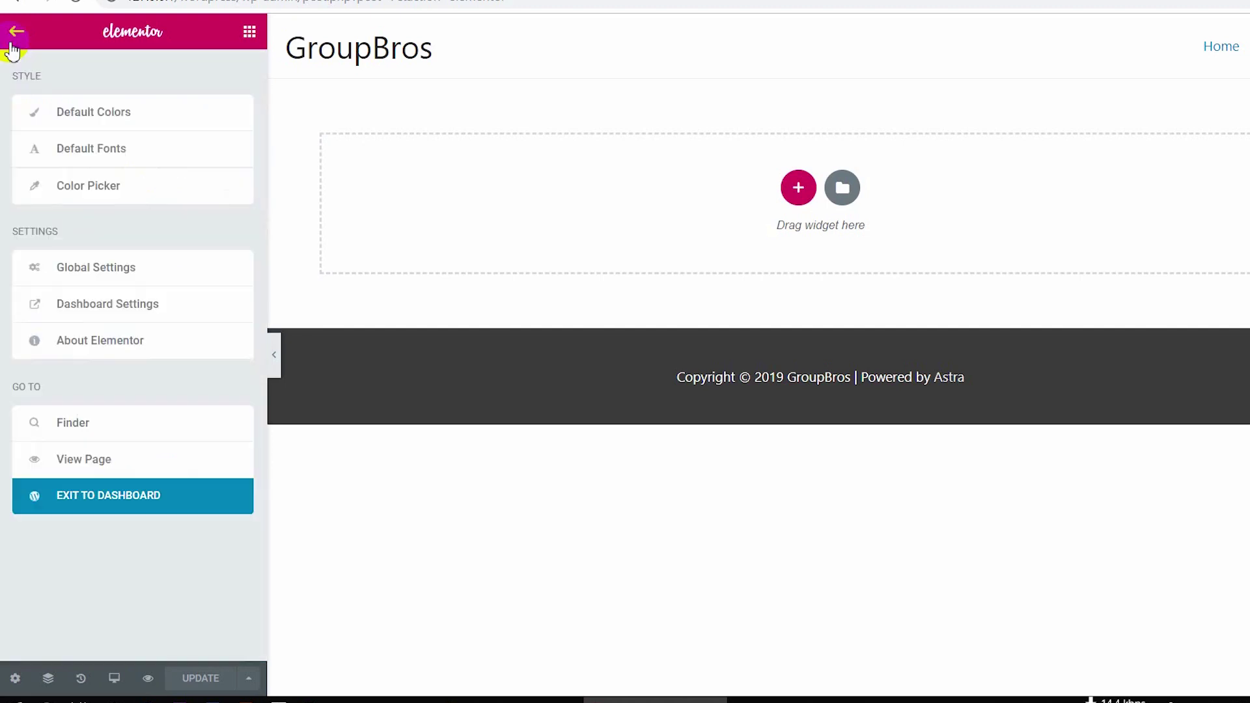
pyautogui.click(60, 279)
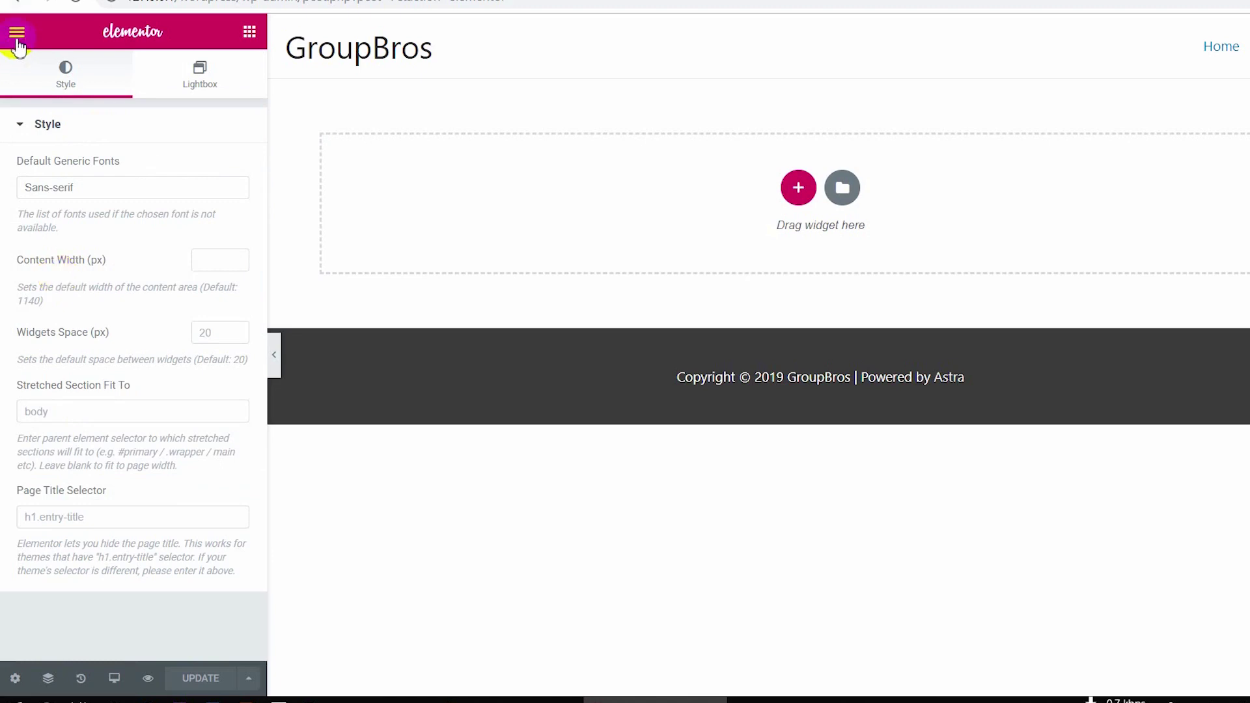
pyautogui.click(17, 32)
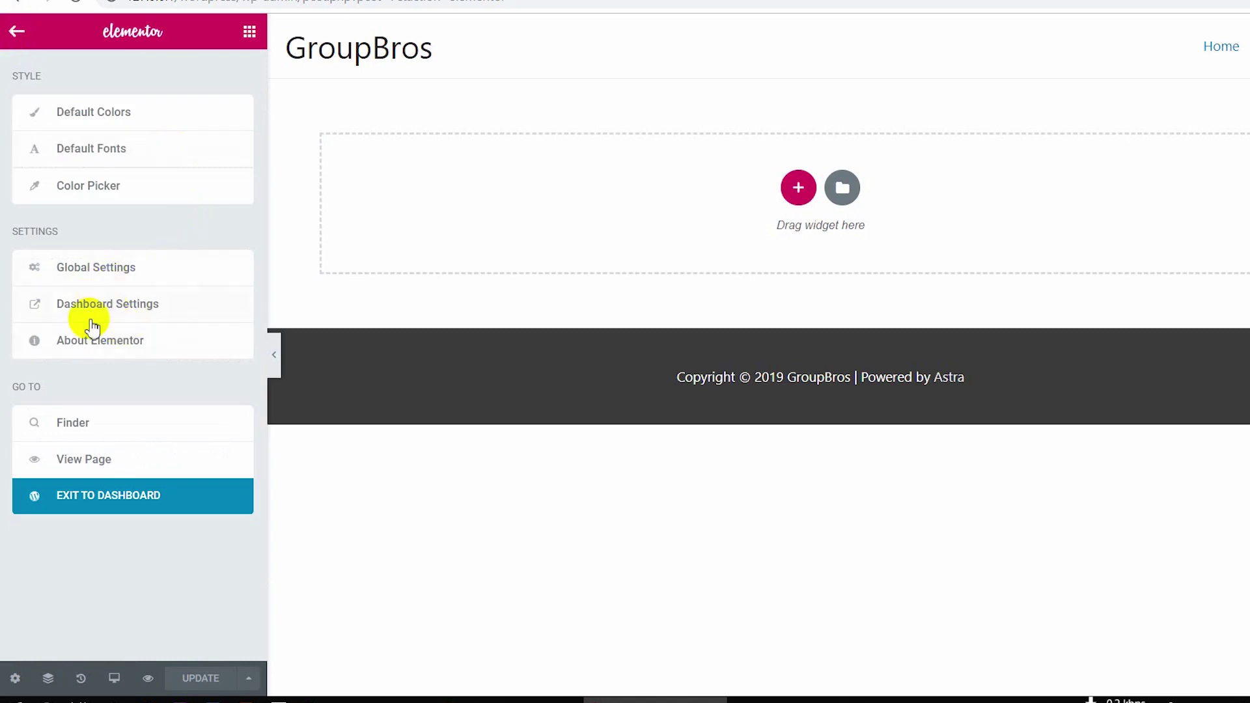
pyautogui.click(109, 311)
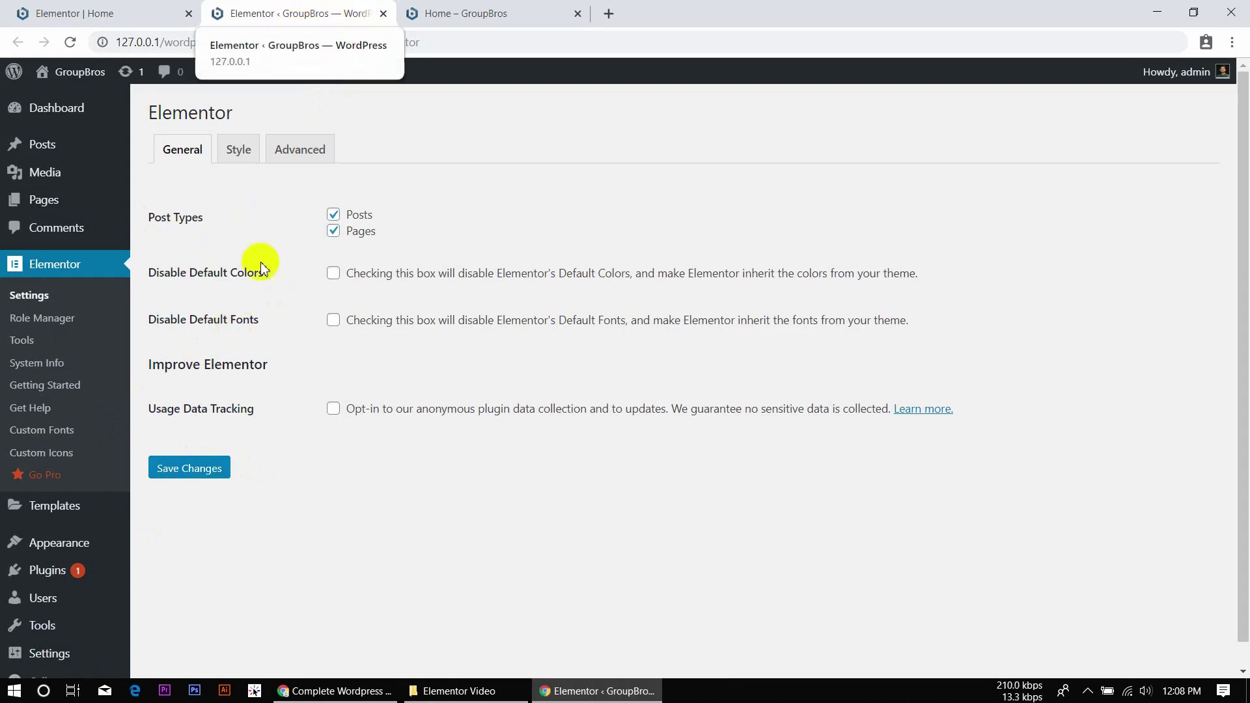
pyautogui.click(384, 14)
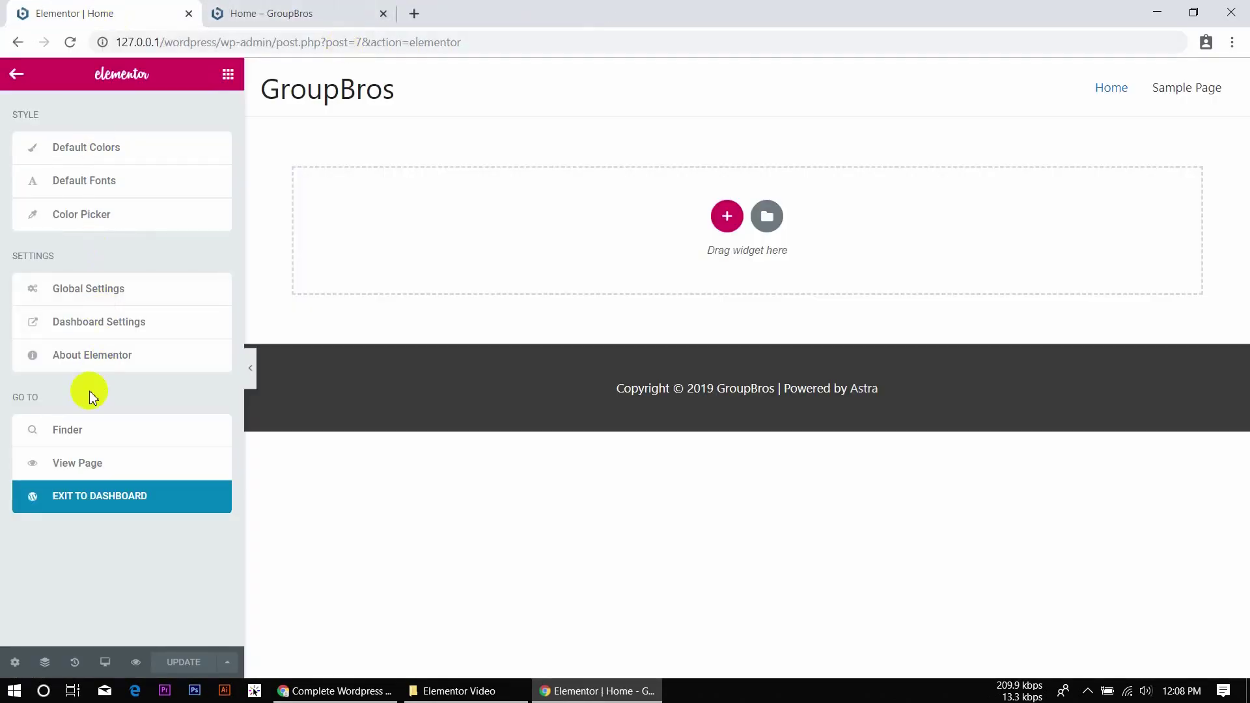
# Open About Elementor and scroll to its 'Create Any Website You Can Imagine' section
pyautogui.click(85, 355)
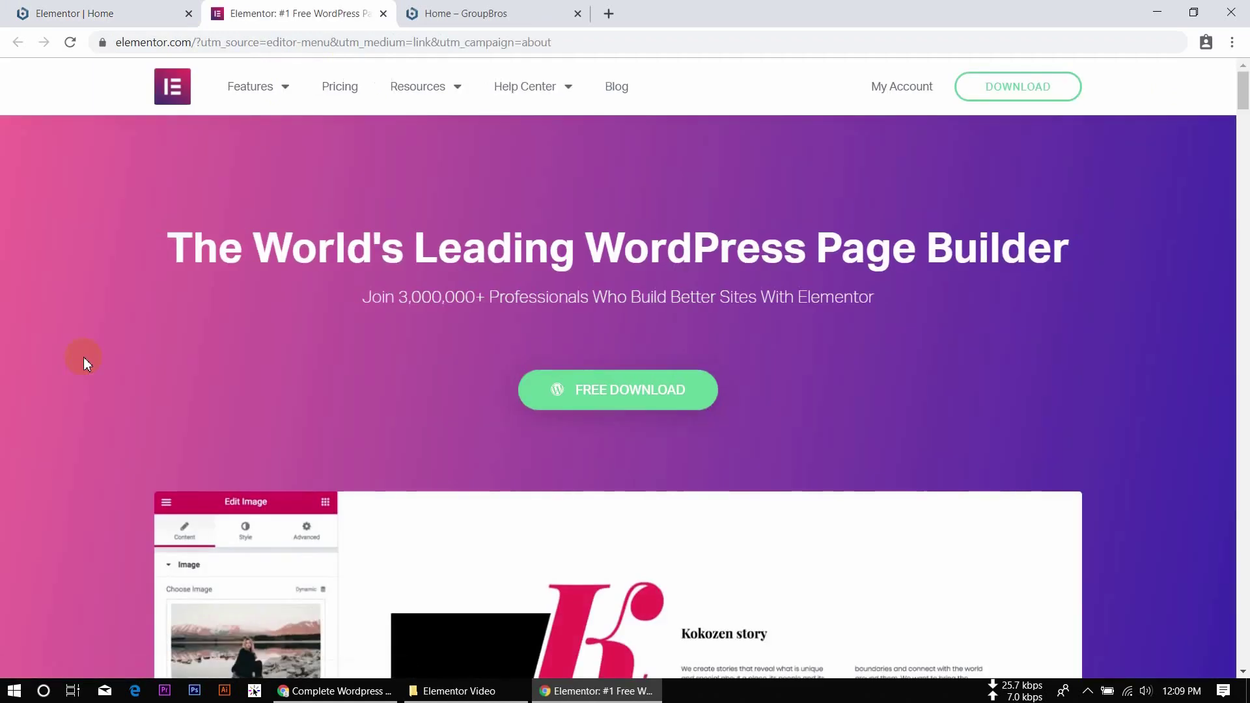
pyautogui.scroll(-5, 389, 433)
pyautogui.scroll(-10, 390, 433)
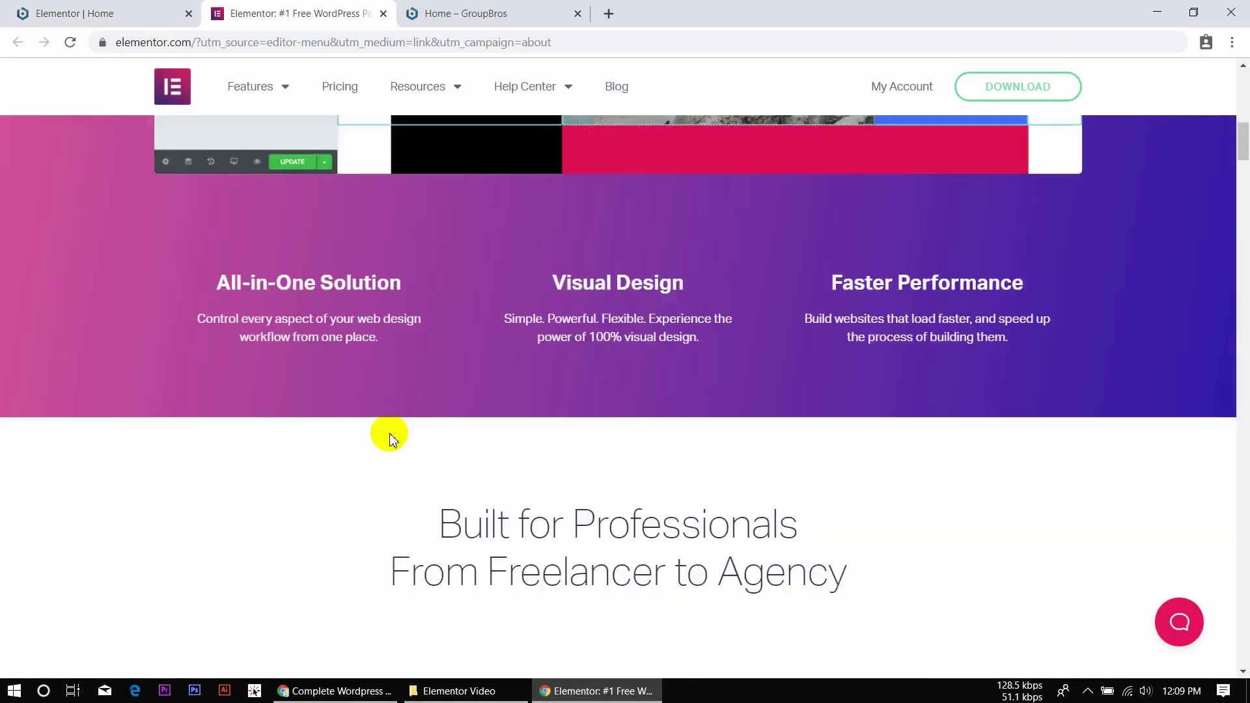
pyautogui.scroll(-9, 393, 434)
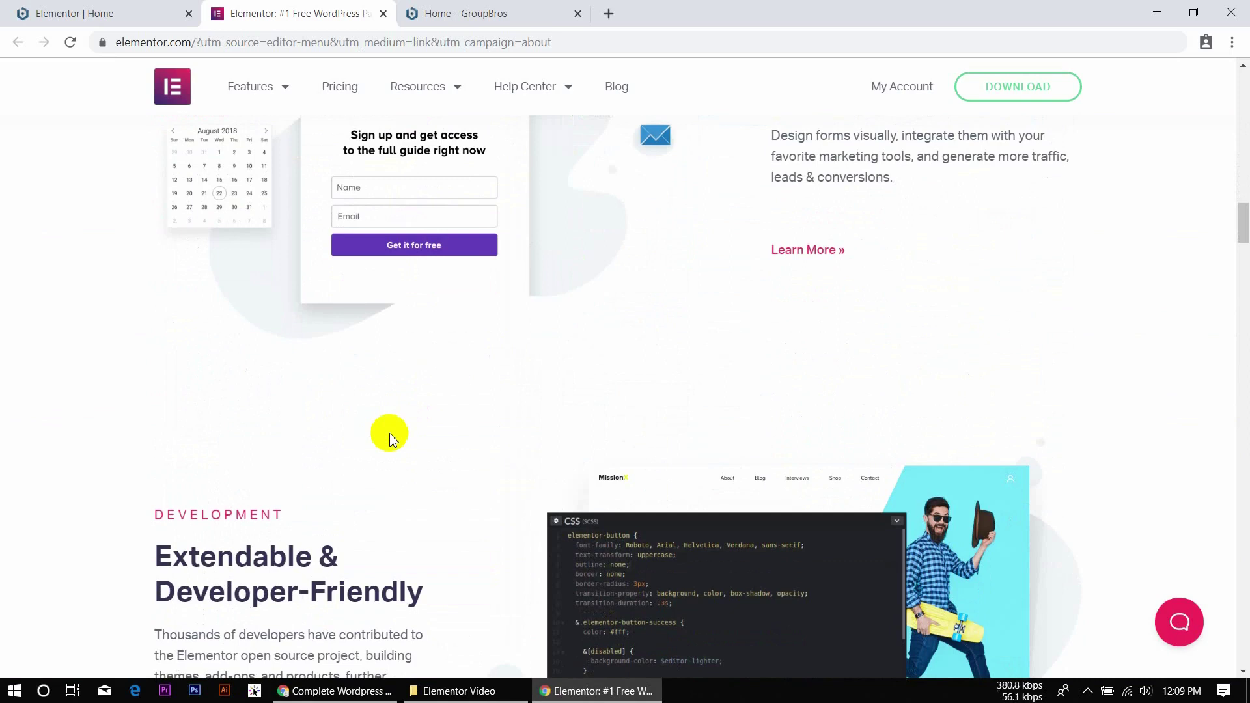
pyautogui.scroll(-8, 388, 431)
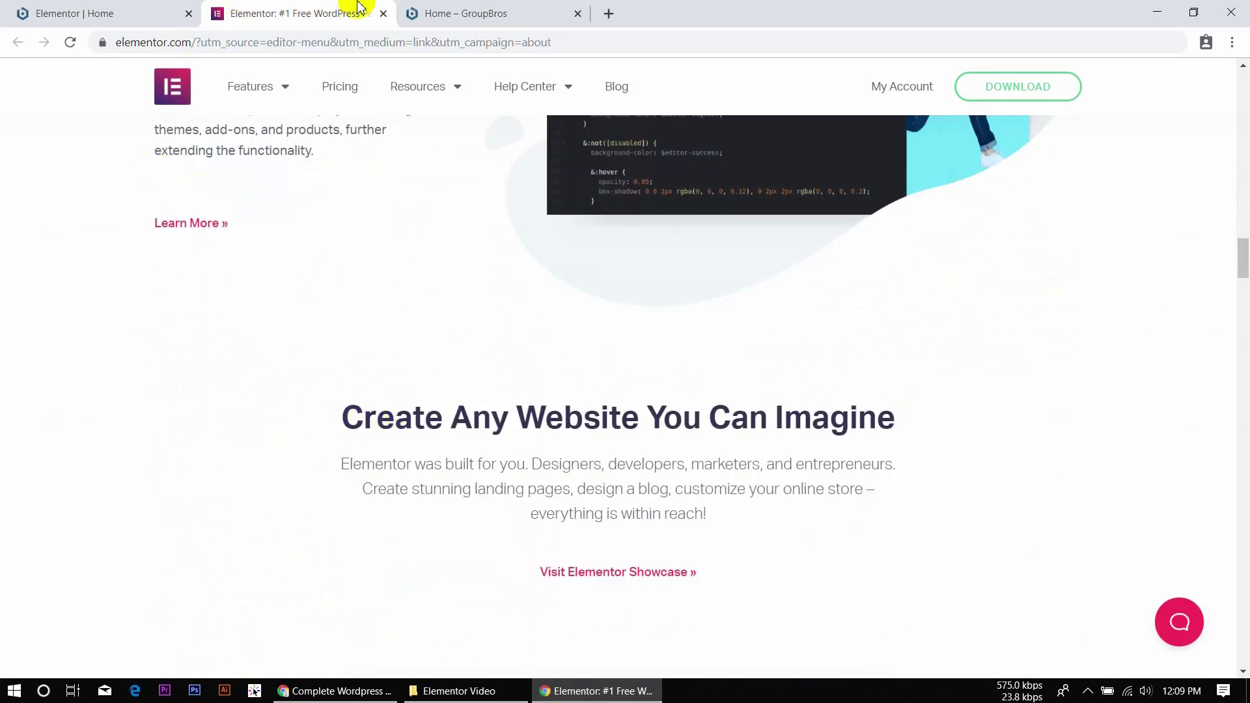
# Close the elementor.com tab, then open the Finder search and dismiss it unused
pyautogui.click(383, 13)
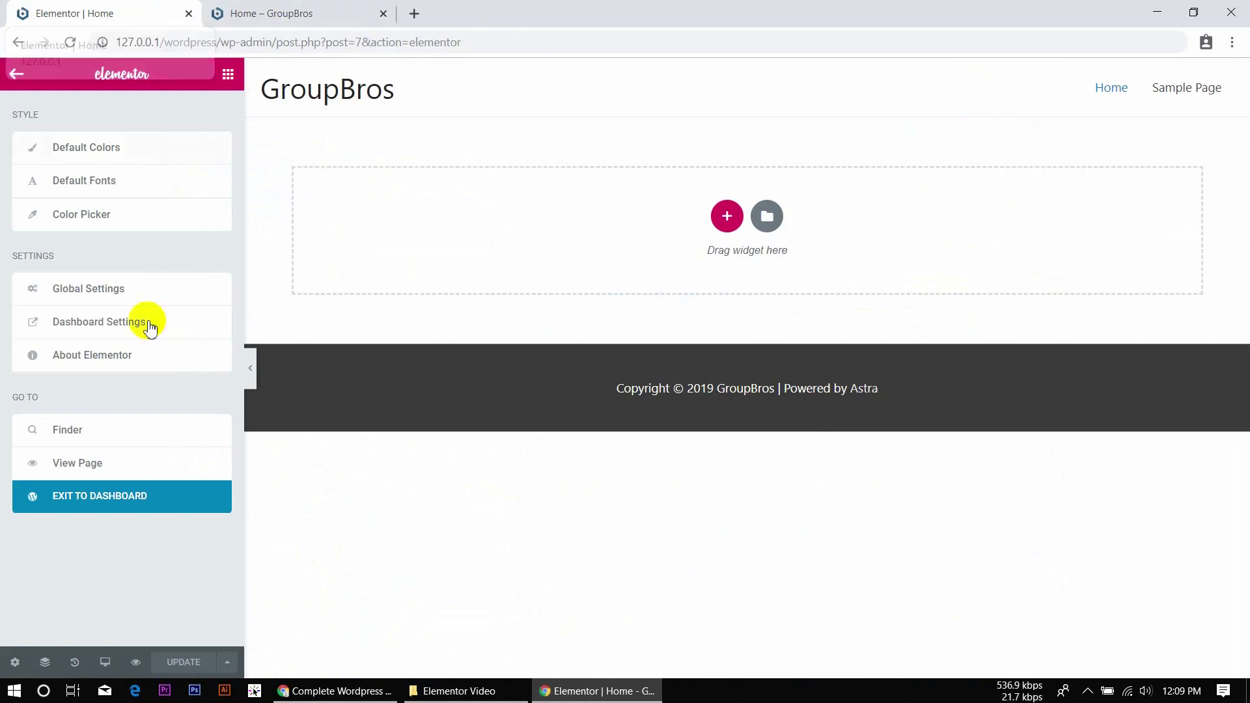
pyautogui.click(92, 434)
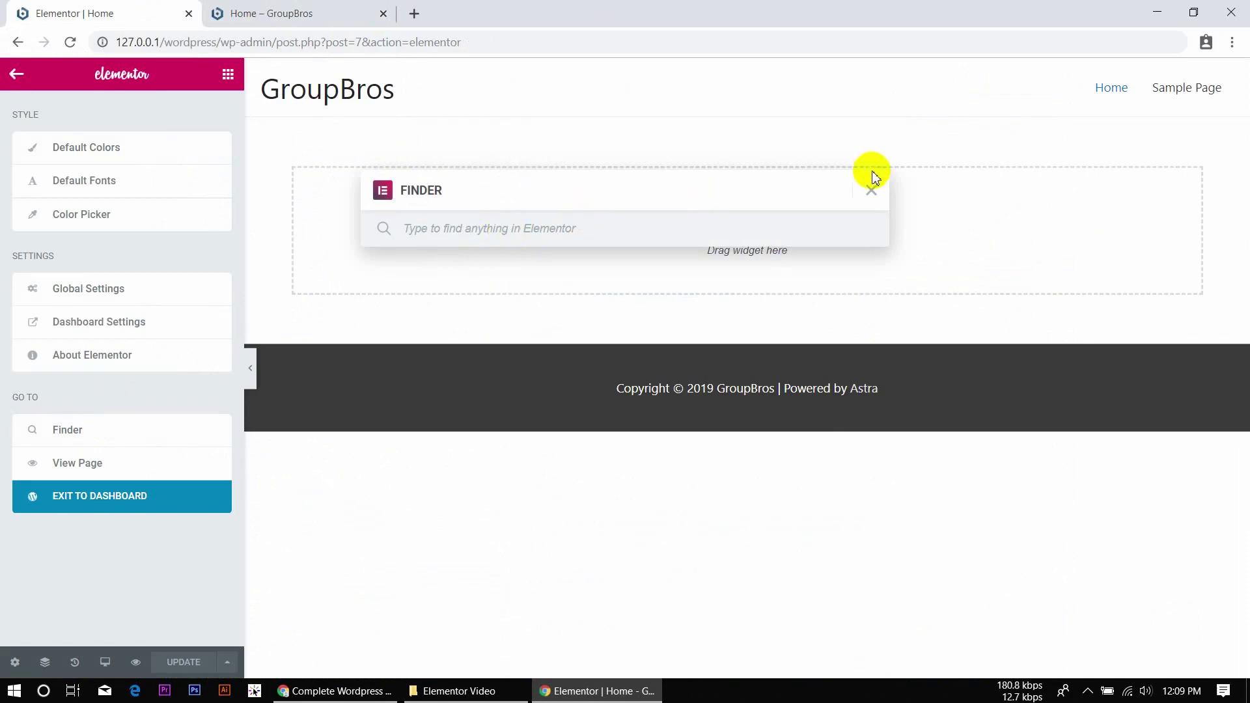
pyautogui.click(873, 192)
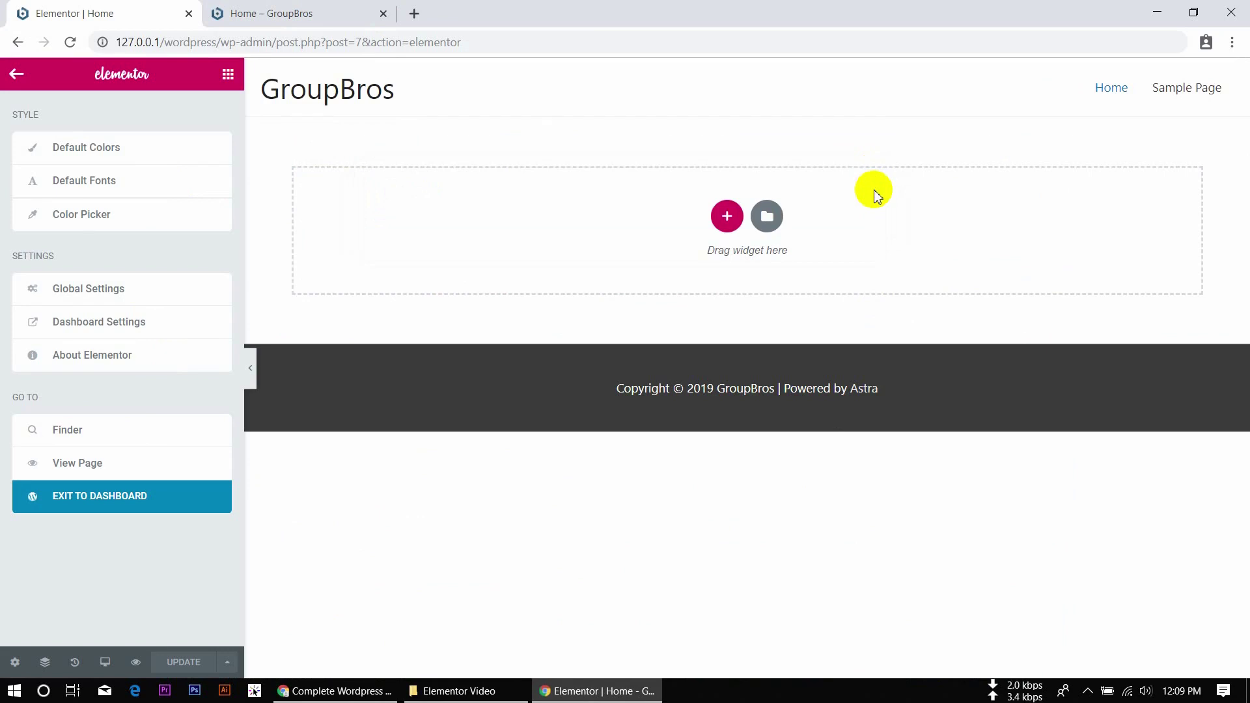
pyautogui.click(139, 482)
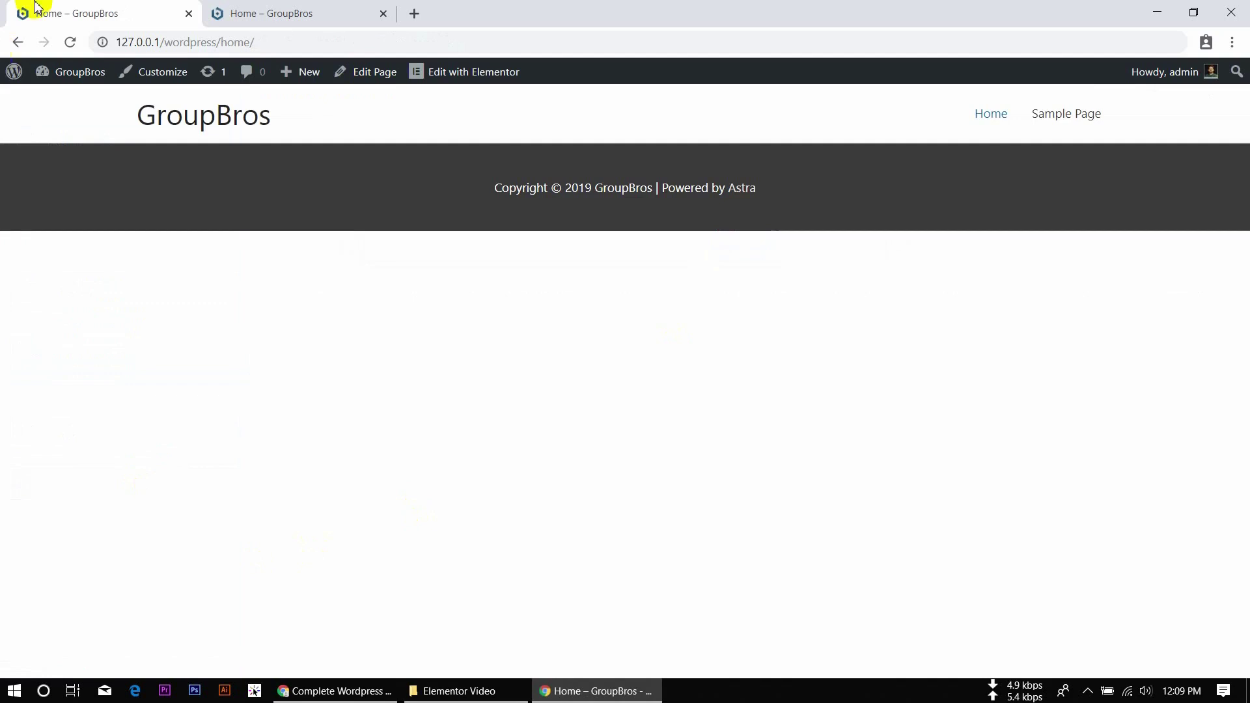
pyautogui.click(20, 40)
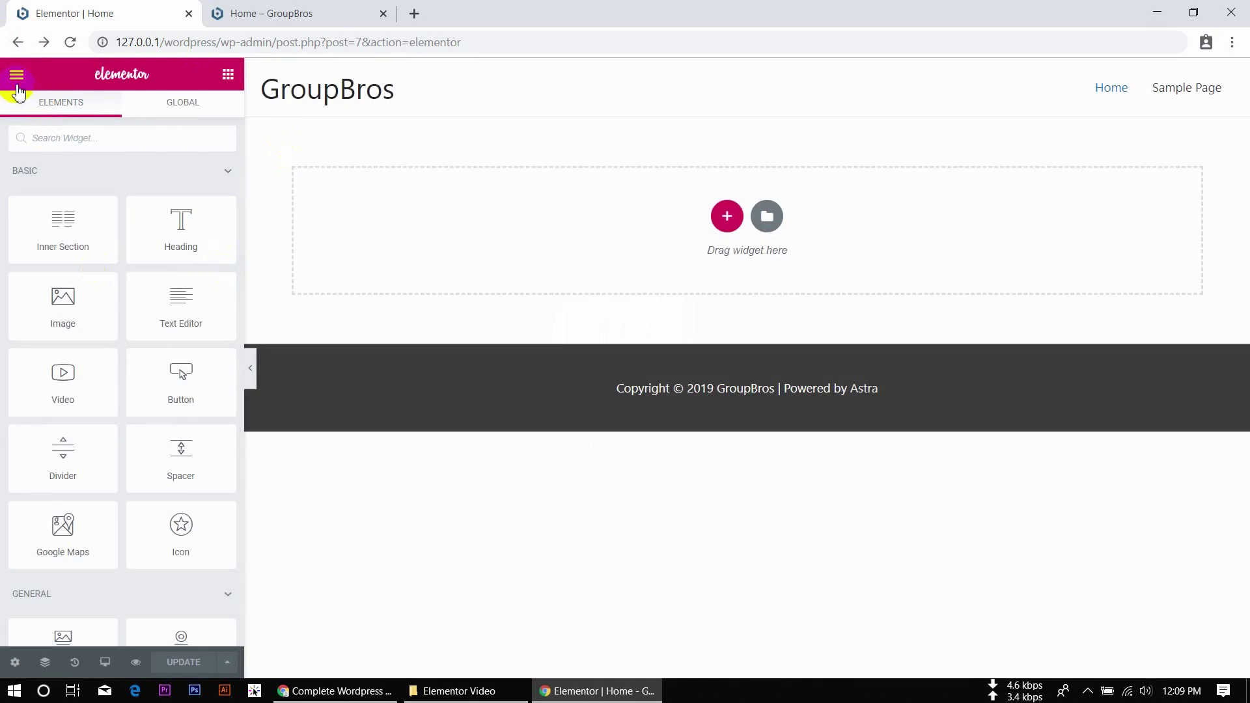
# Return to the Elements panel and scroll through its Basic and General widgets
pyautogui.click(17, 75)
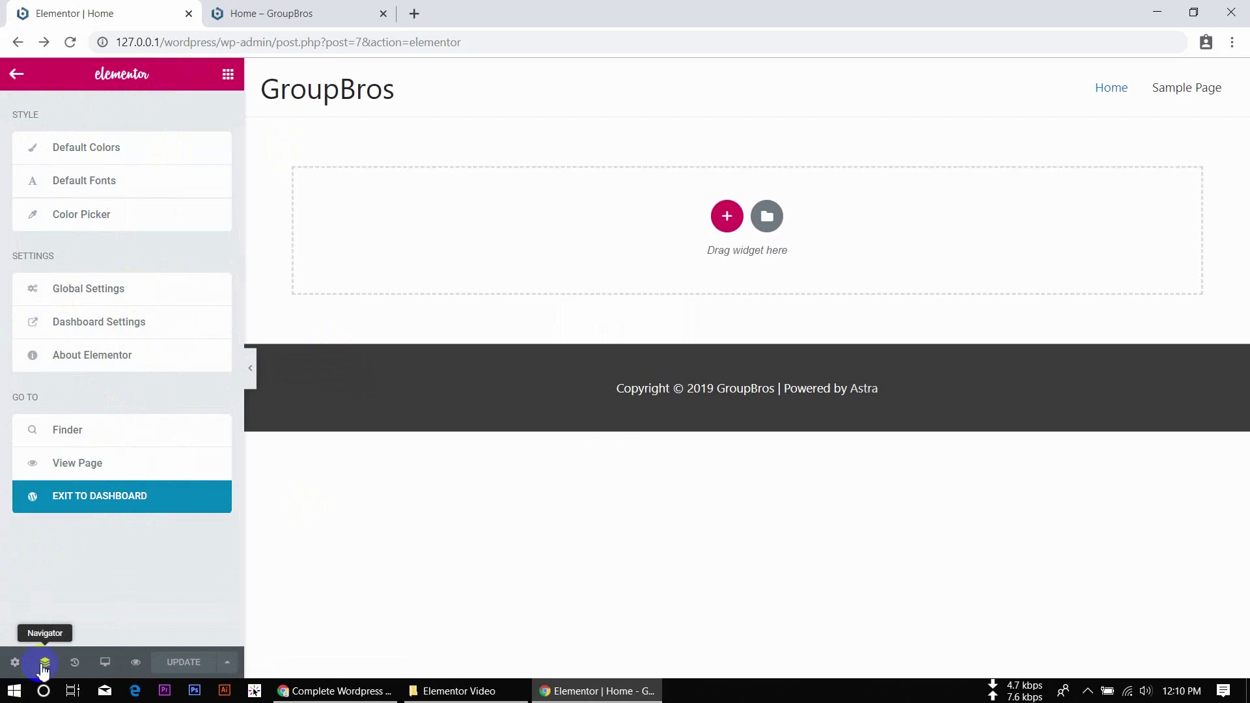
pyautogui.click(15, 75)
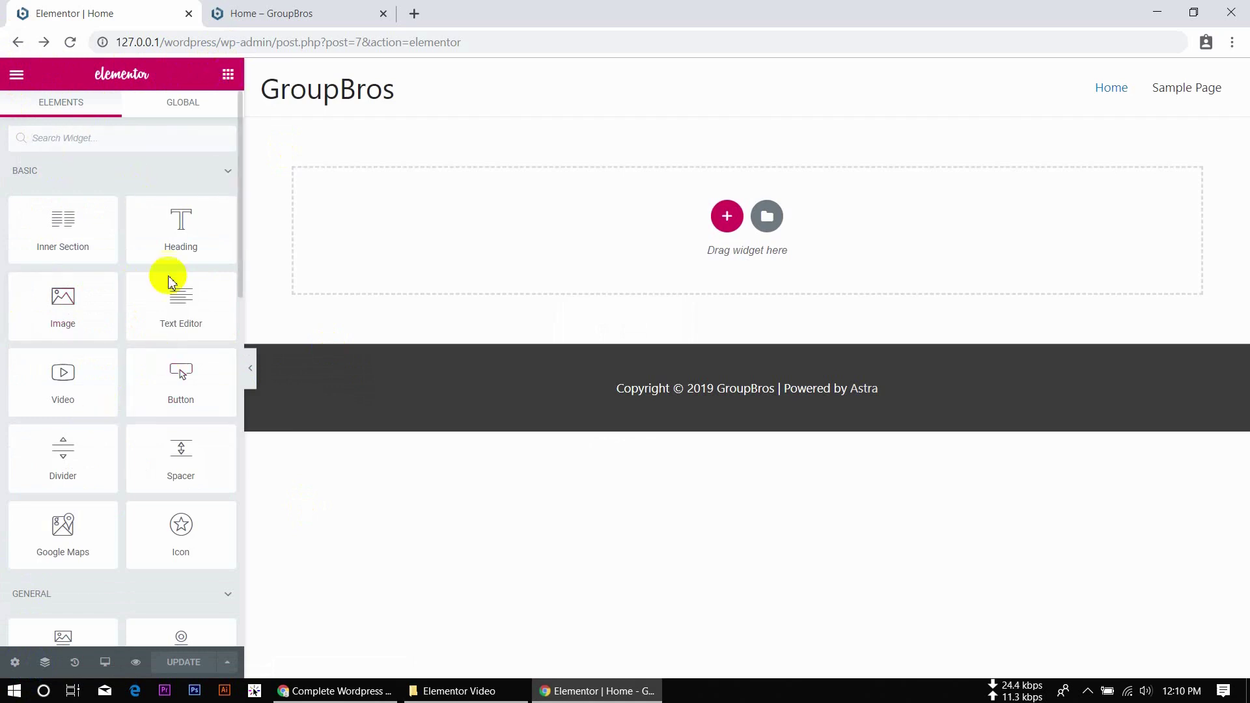
pyautogui.scroll(-12, 149, 390)
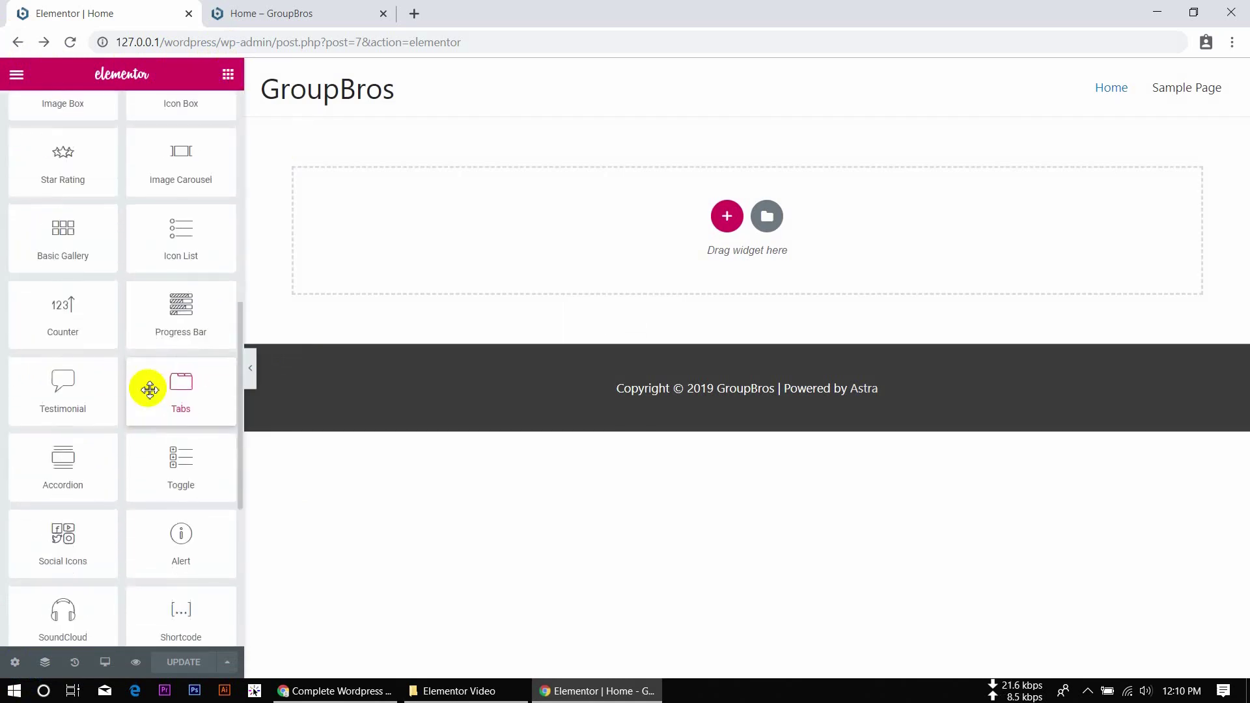
pyautogui.scroll(10, 149, 390)
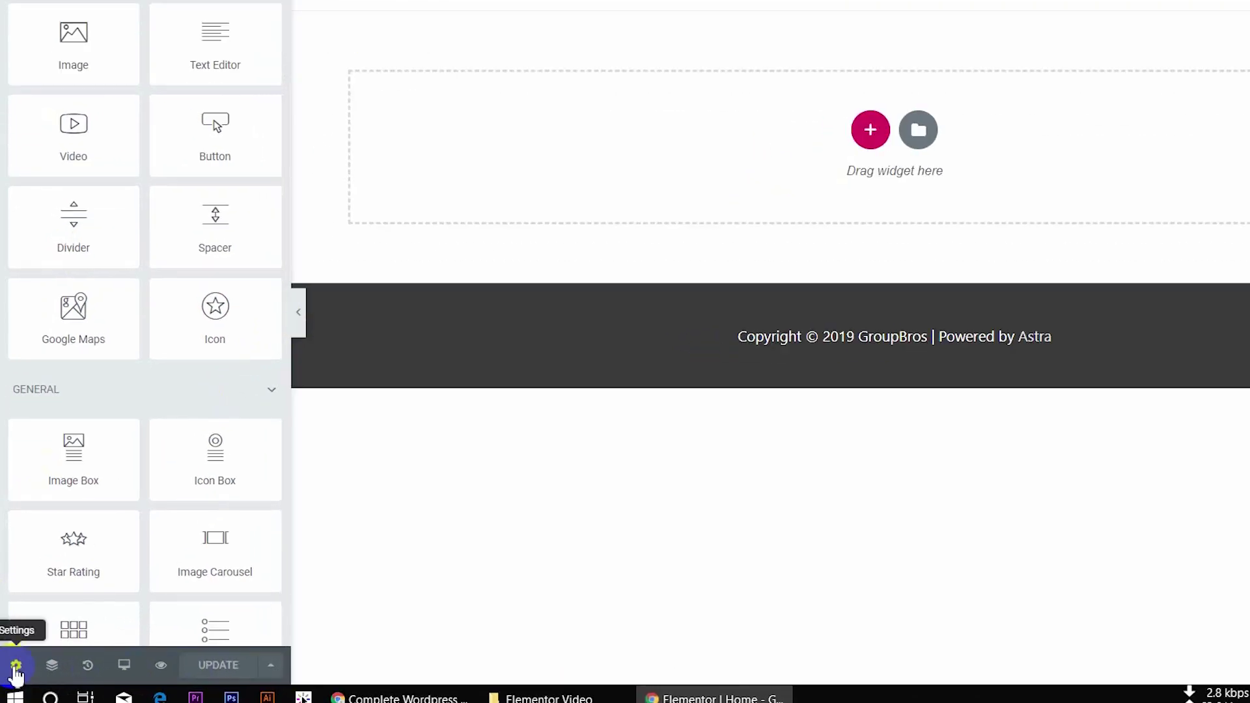
# Open the Home page settings and keep the status as Published
pyautogui.click(15, 665)
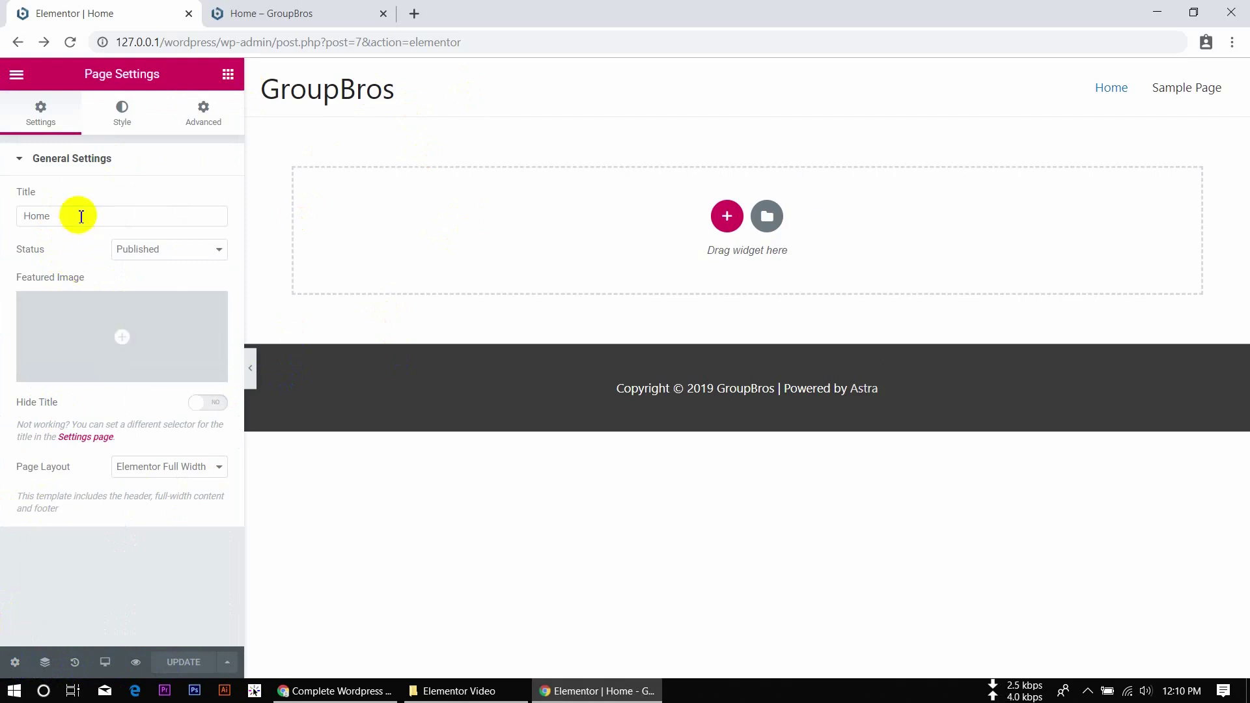
pyautogui.click(148, 248)
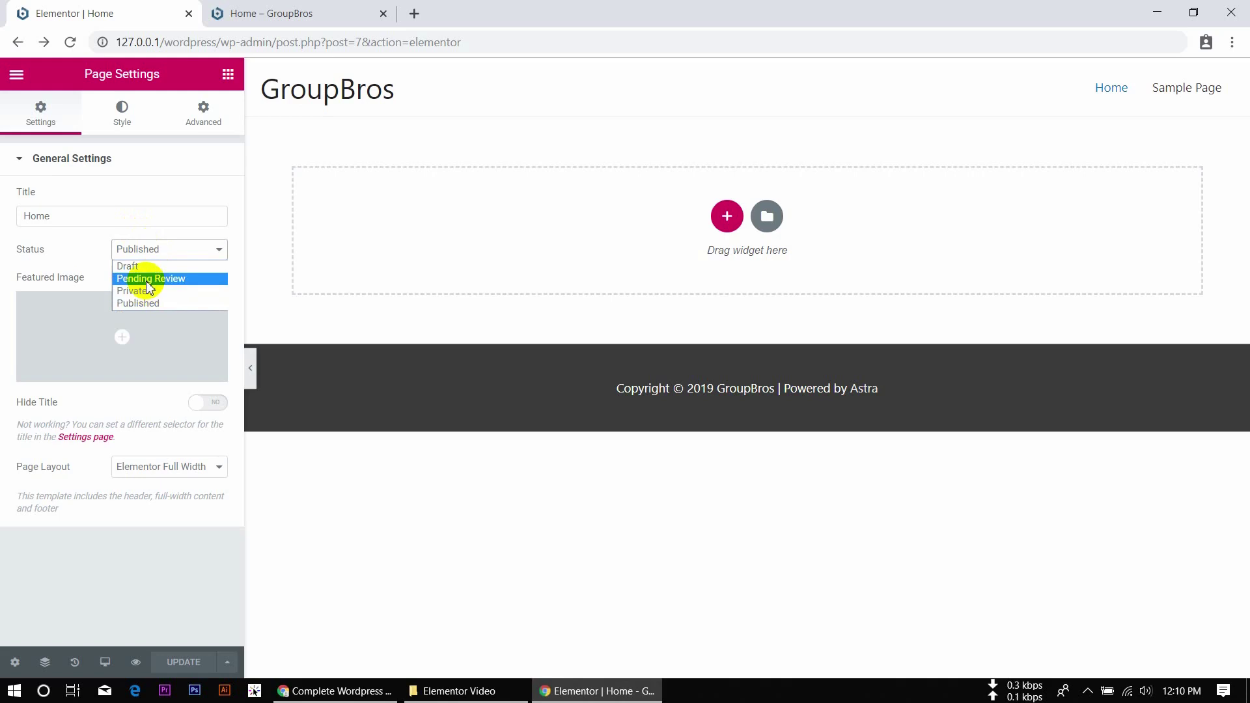
pyautogui.click(89, 246)
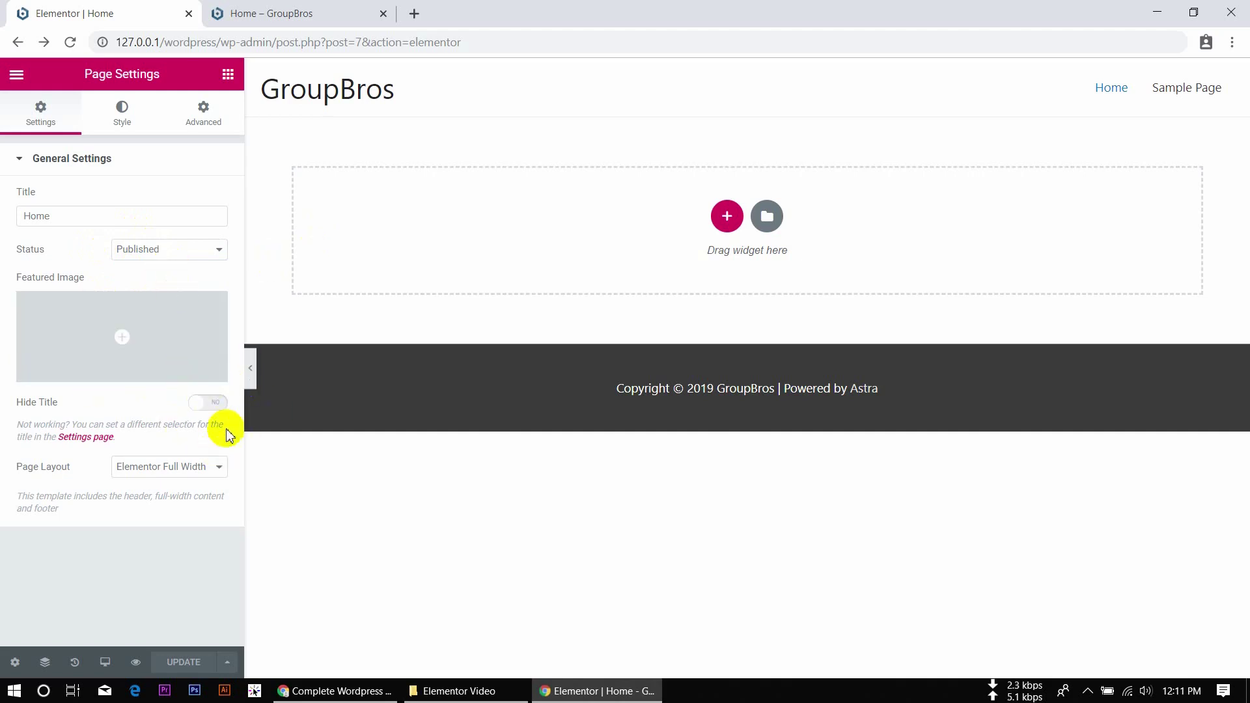
# Toggle Hide Title on and back off, and keep the Elementor Full Width page layout
pyautogui.click(220, 405)
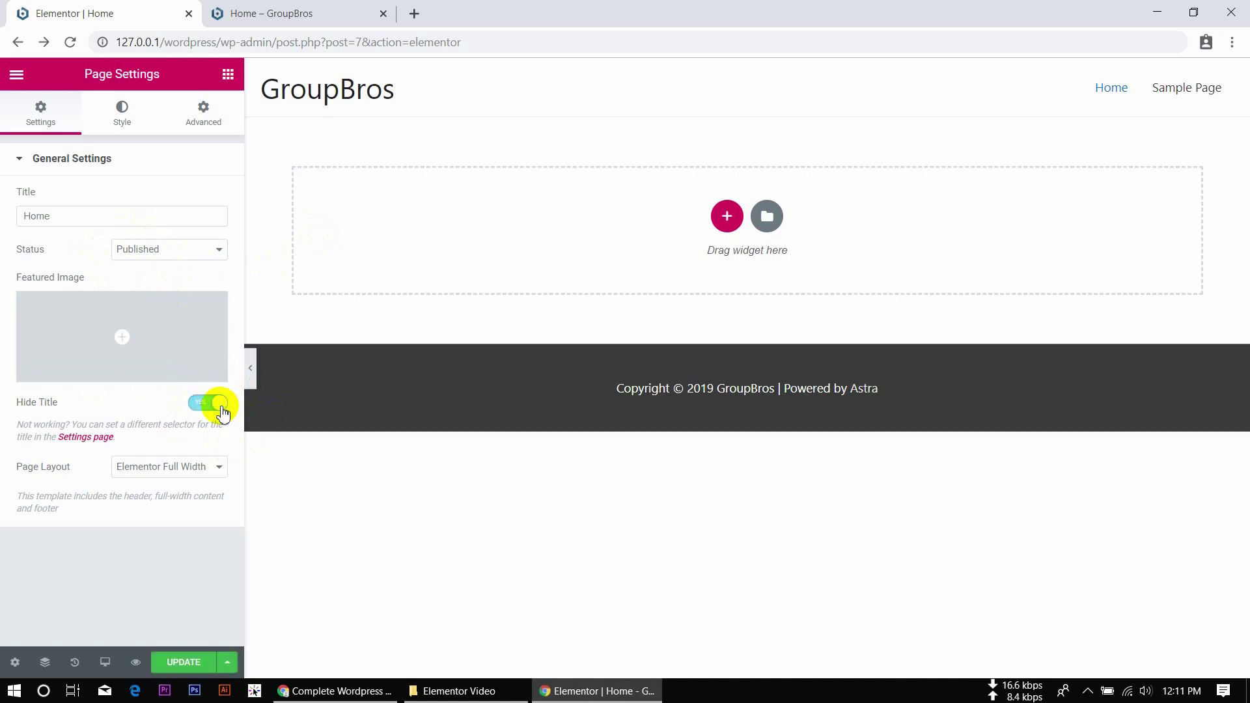
pyautogui.click(221, 407)
pyautogui.click(194, 471)
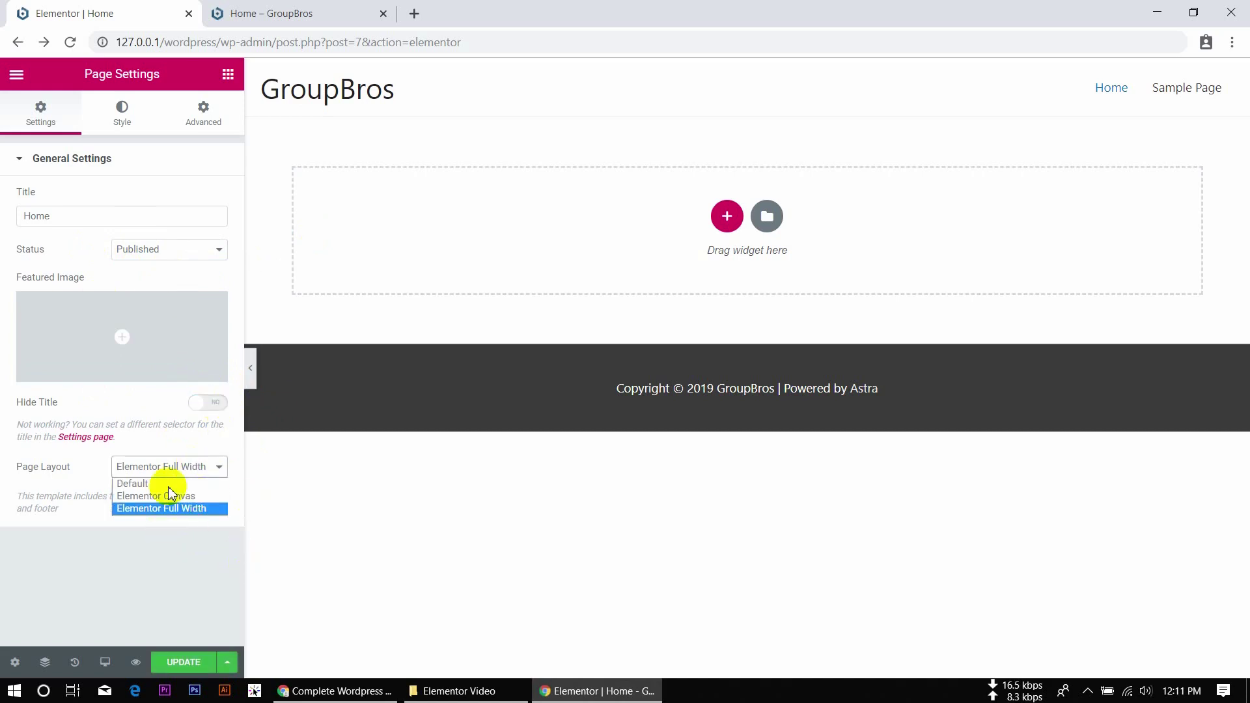
pyautogui.click(169, 553)
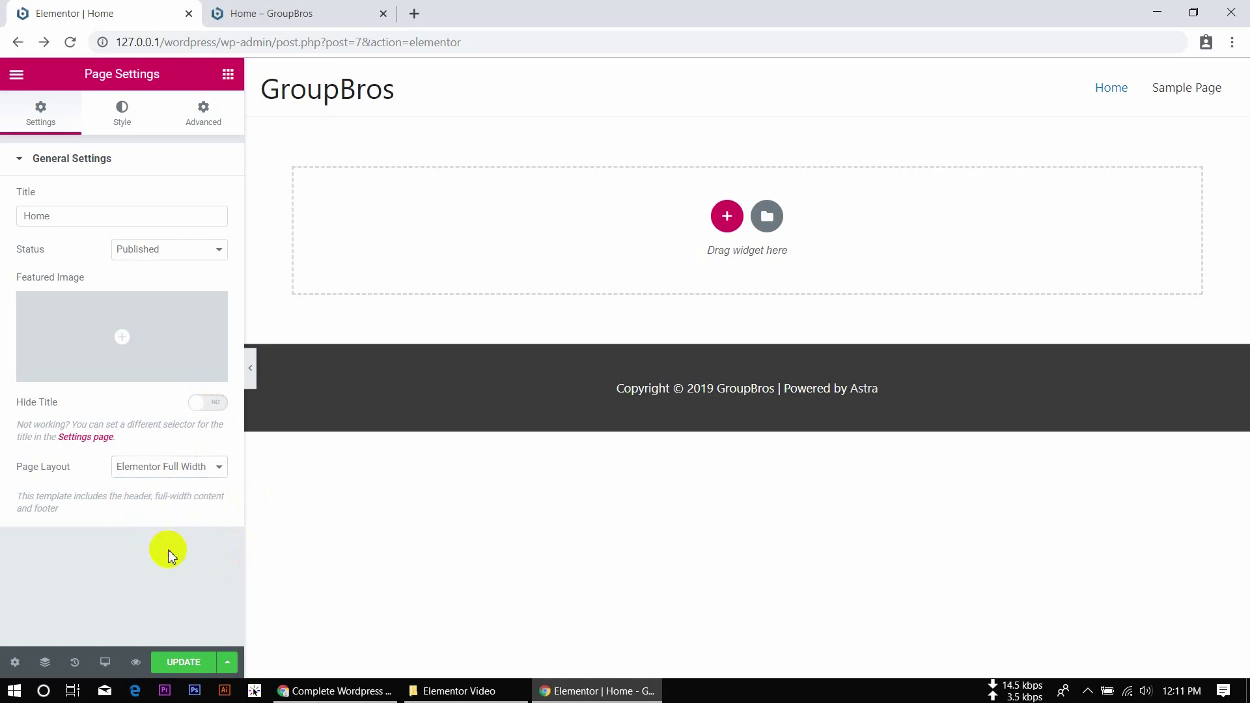
pyautogui.click(45, 662)
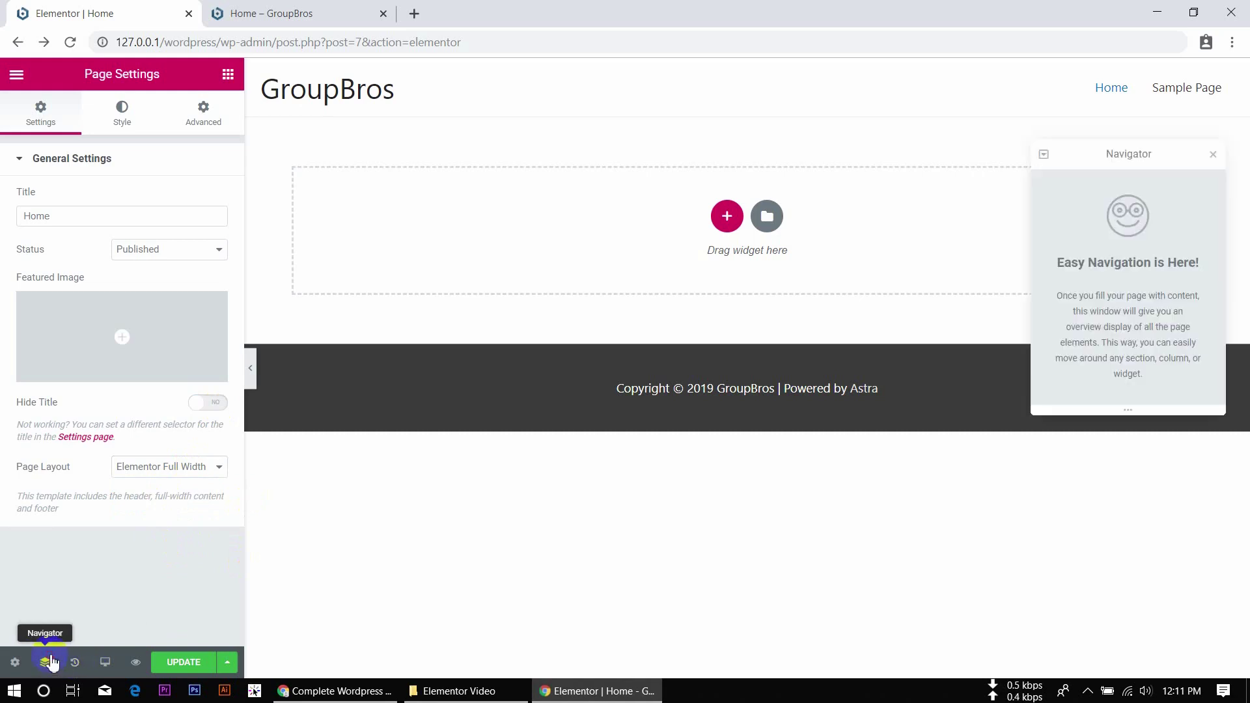
pyautogui.click(1215, 155)
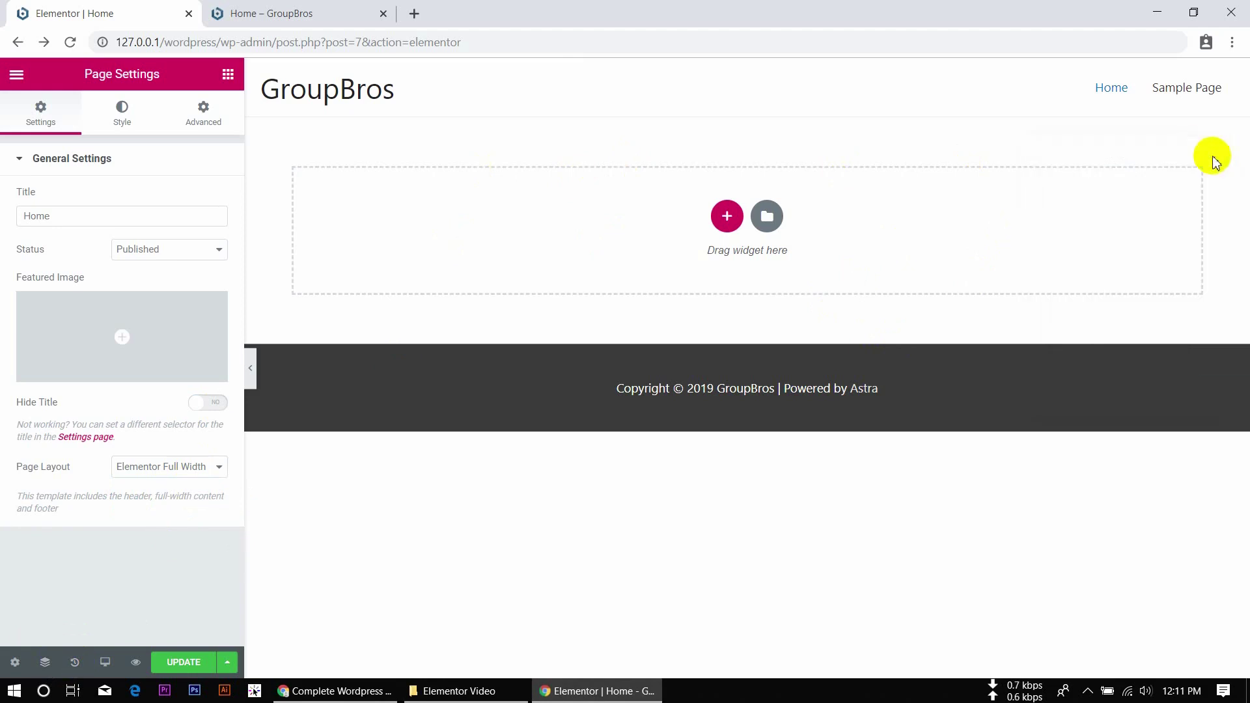
# Preview the Home page at tablet width, then switch to mobile width
pyautogui.click(105, 663)
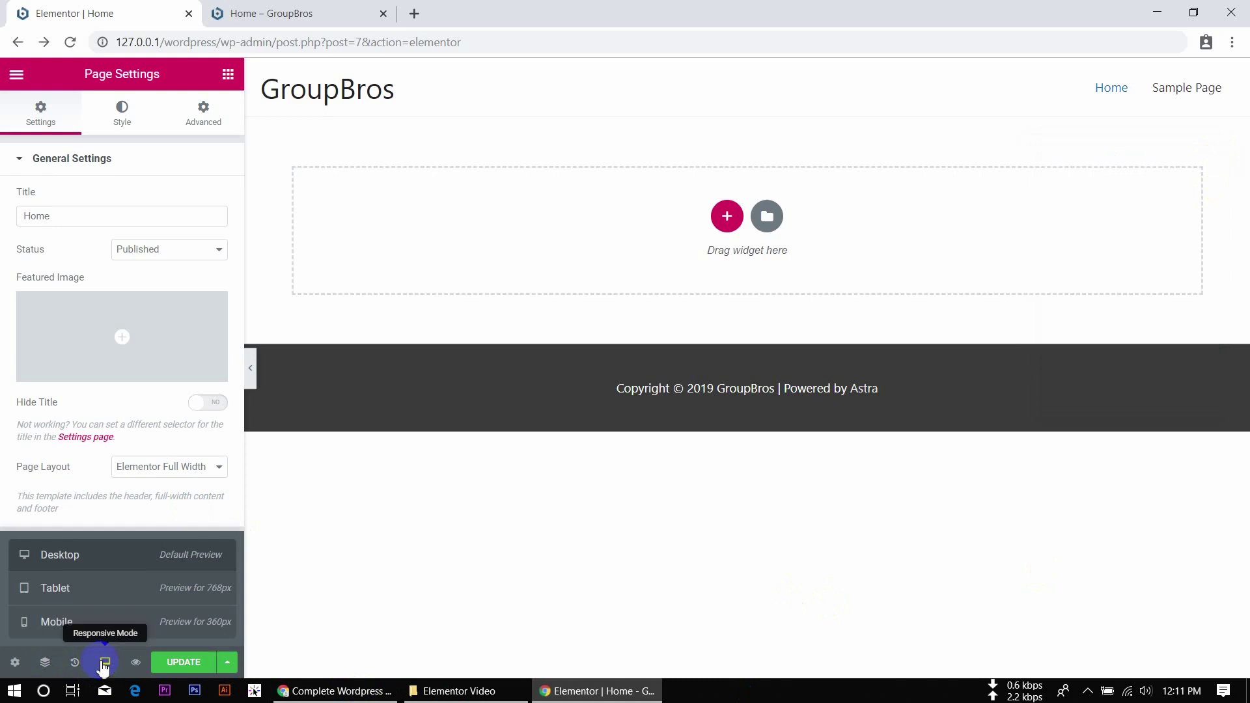
pyautogui.click(109, 602)
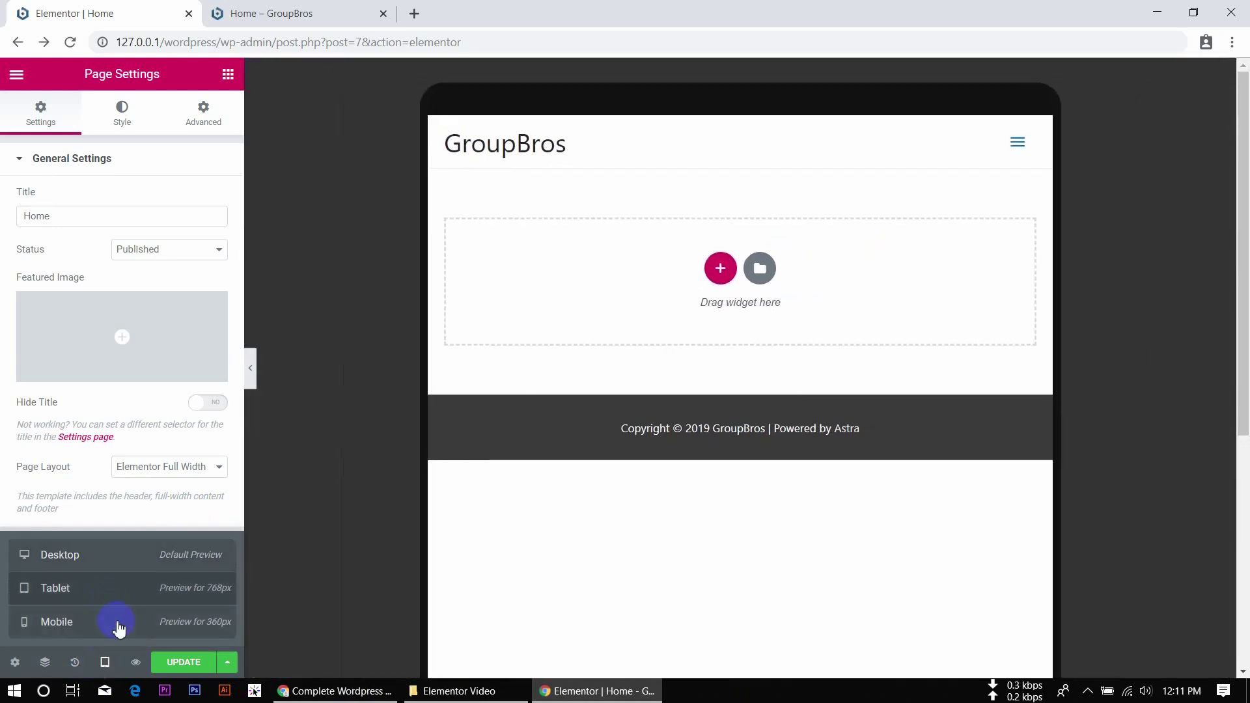
pyautogui.click(119, 626)
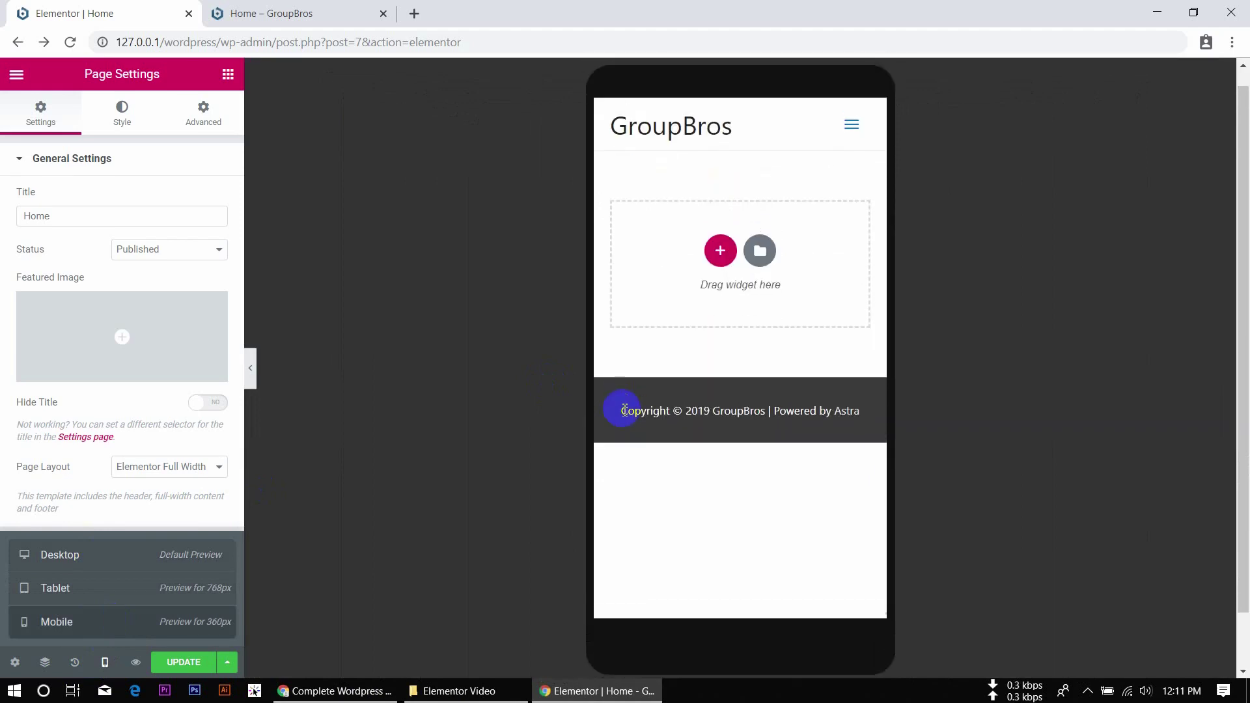
# Open and close the header's collapsed mobile menu, then bring back the device preview options
pyautogui.click(852, 129)
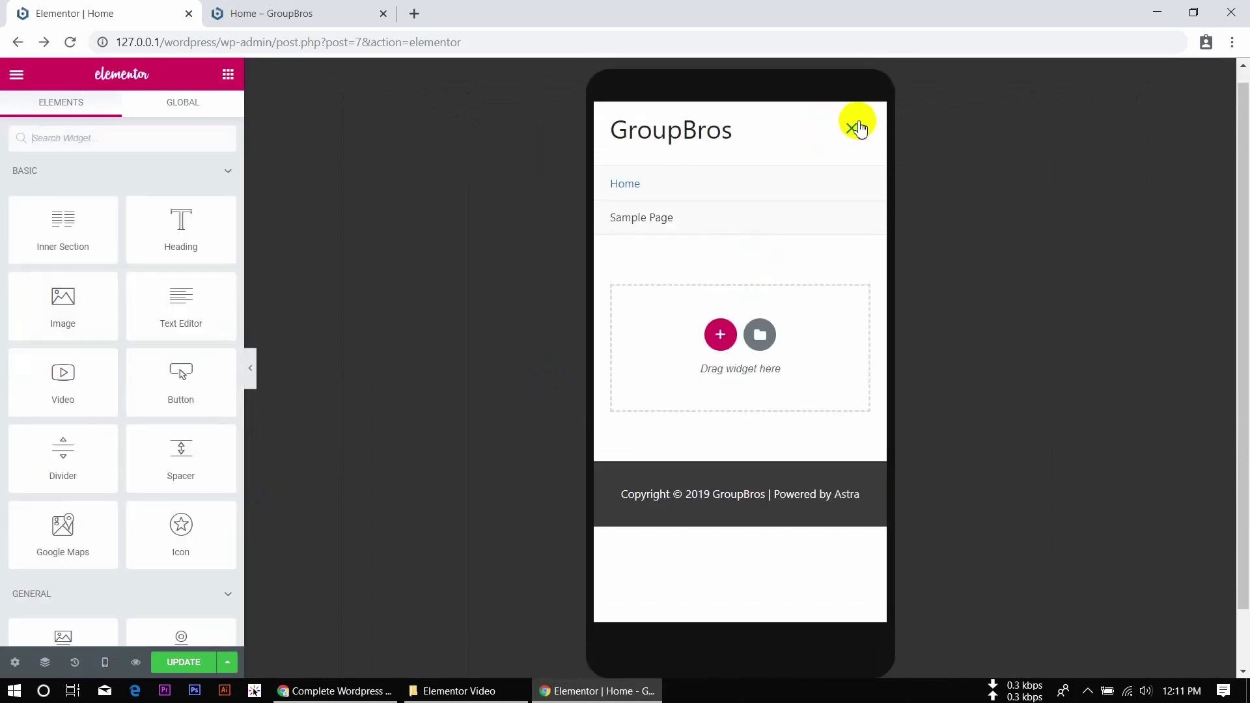
pyautogui.click(852, 131)
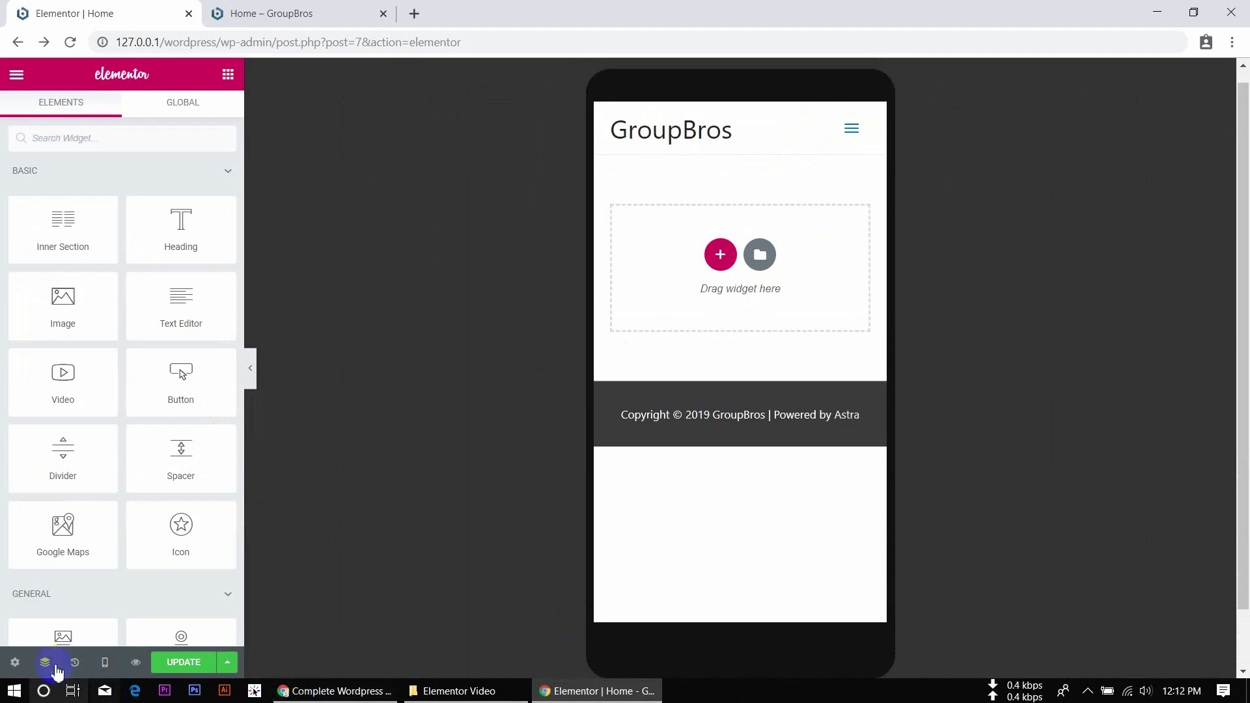
pyautogui.click(105, 662)
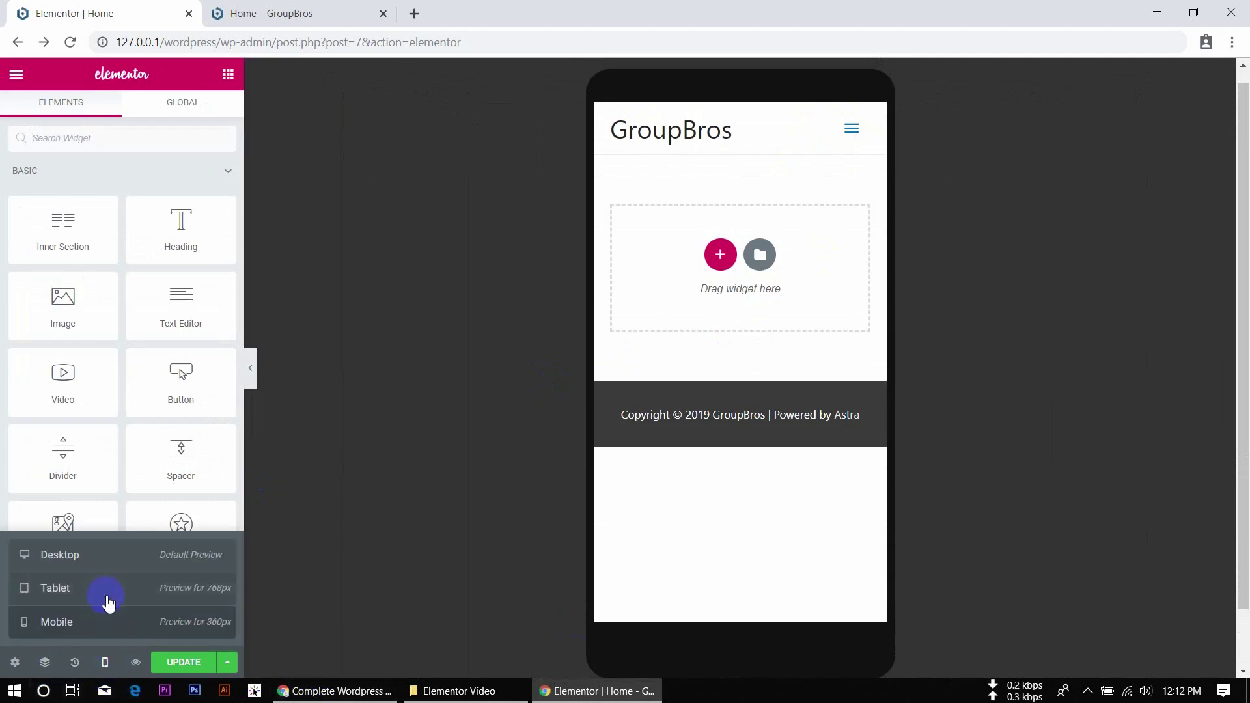